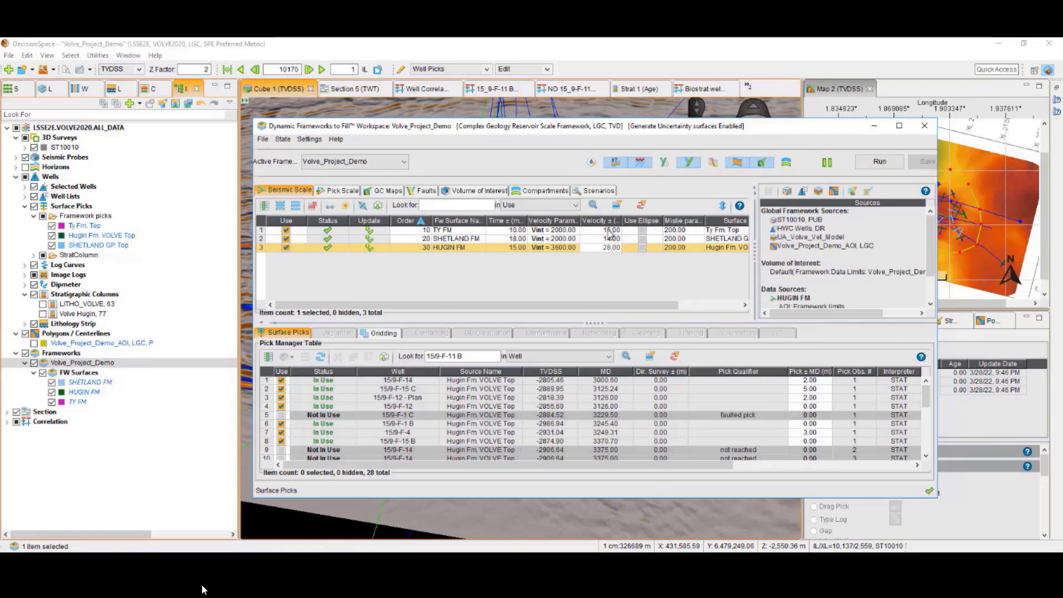
# For the TY FM surface picks, set Pick ± MD to 2 m for well 15/9-F-12 and 5 m for well 15/9-F-1 C
pyautogui.click(608, 231)
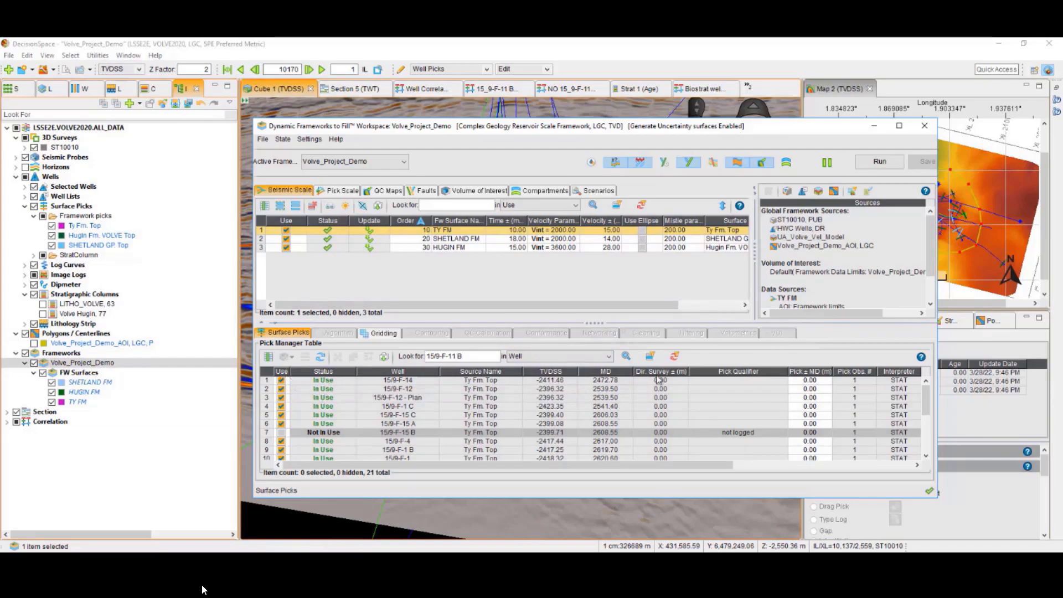
pyautogui.moveTo(731, 466); pyautogui.dragTo(847, 466)
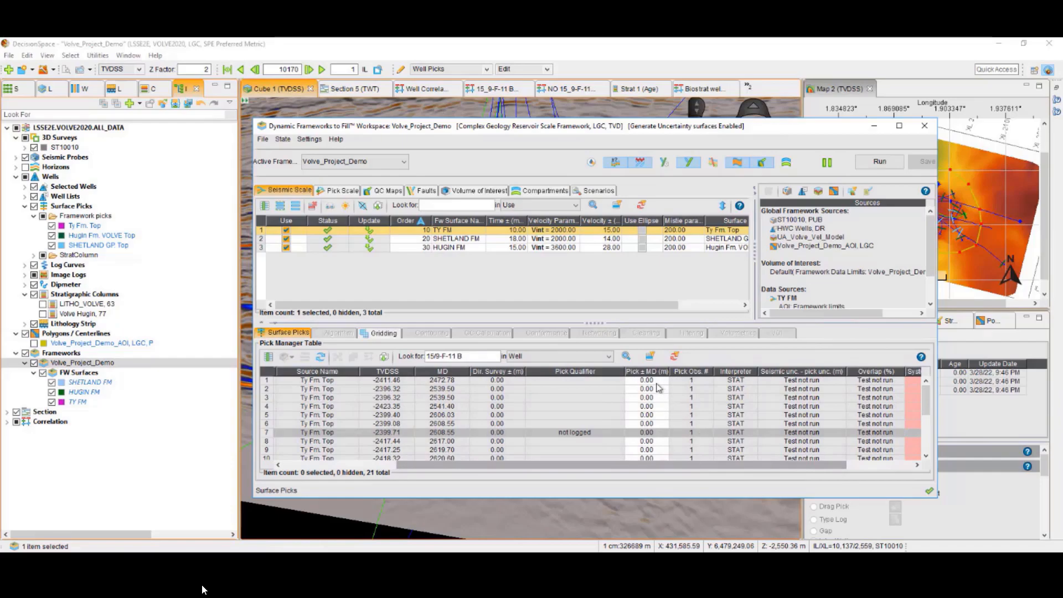
pyautogui.click(671, 390)
pyautogui.click(672, 390)
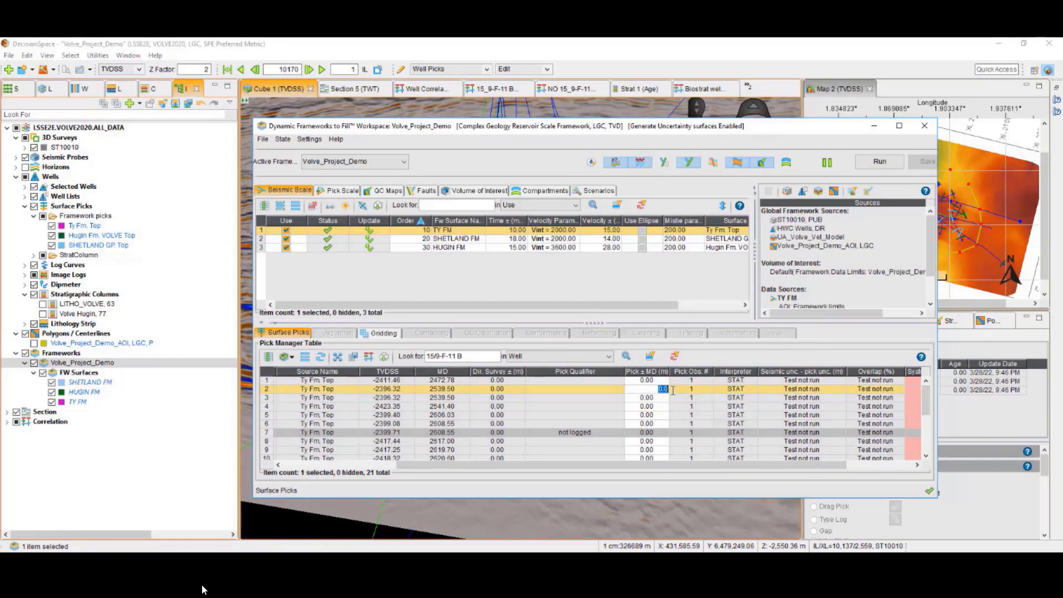
pyautogui.write('2')
pyautogui.press('Return')
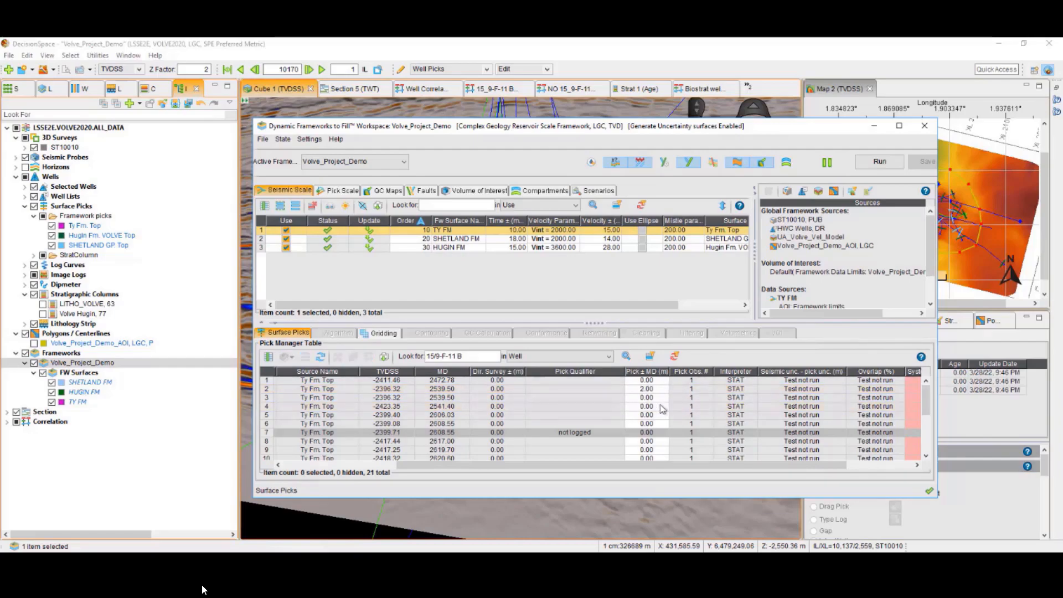
pyautogui.doubleClick(659, 406)
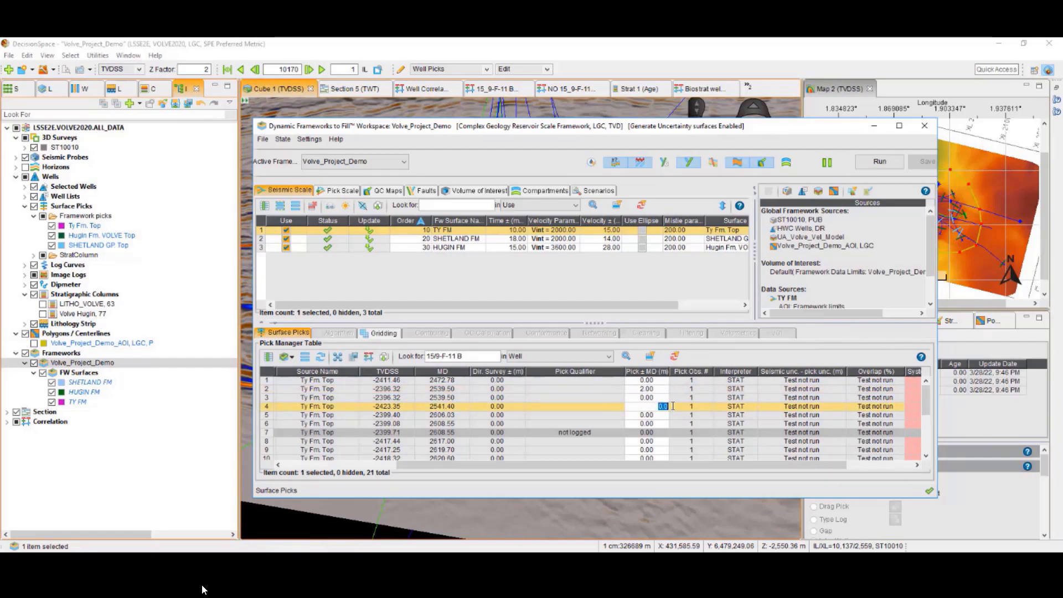
pyautogui.write('5')
pyautogui.press('Return')
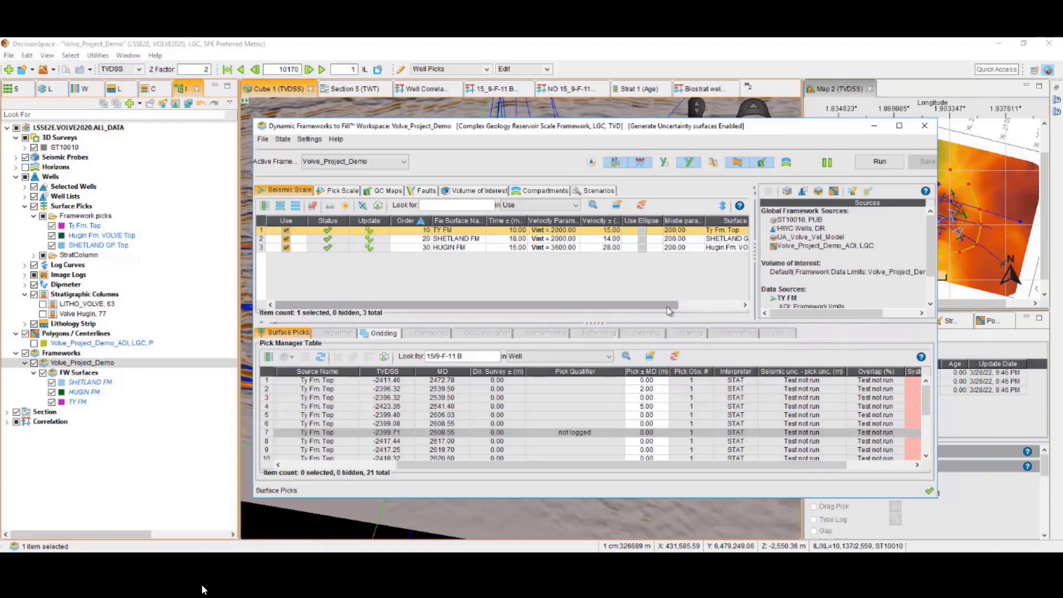
# Set the maximum of the mistie average warning range to 2 m for the framework surfaces
pyautogui.moveTo(671, 305); pyautogui.dragTo(763, 312)
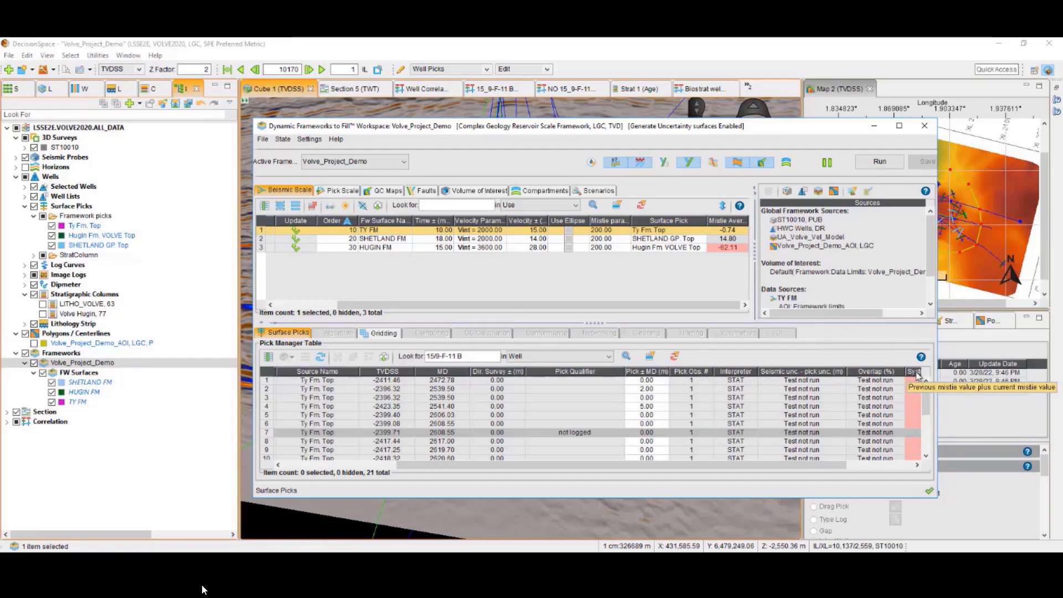
pyautogui.click(724, 206)
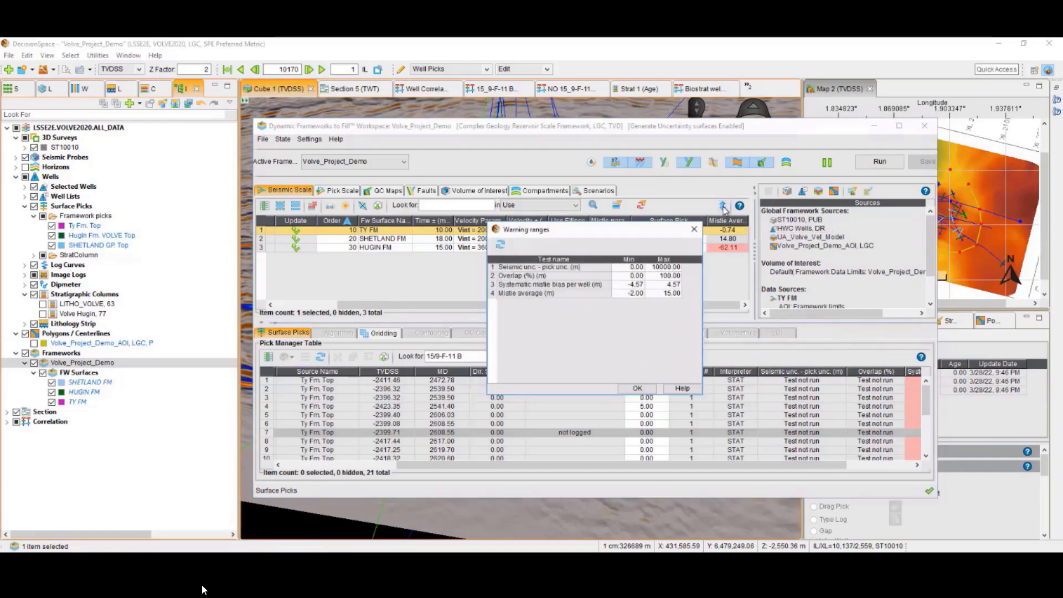
pyautogui.doubleClick(667, 294)
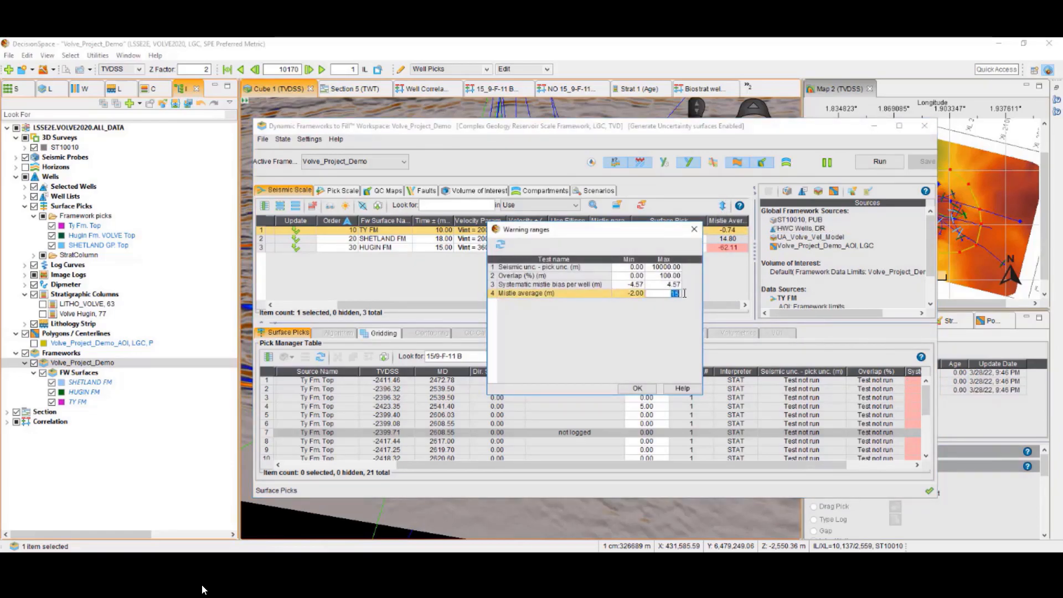
pyautogui.write('2')
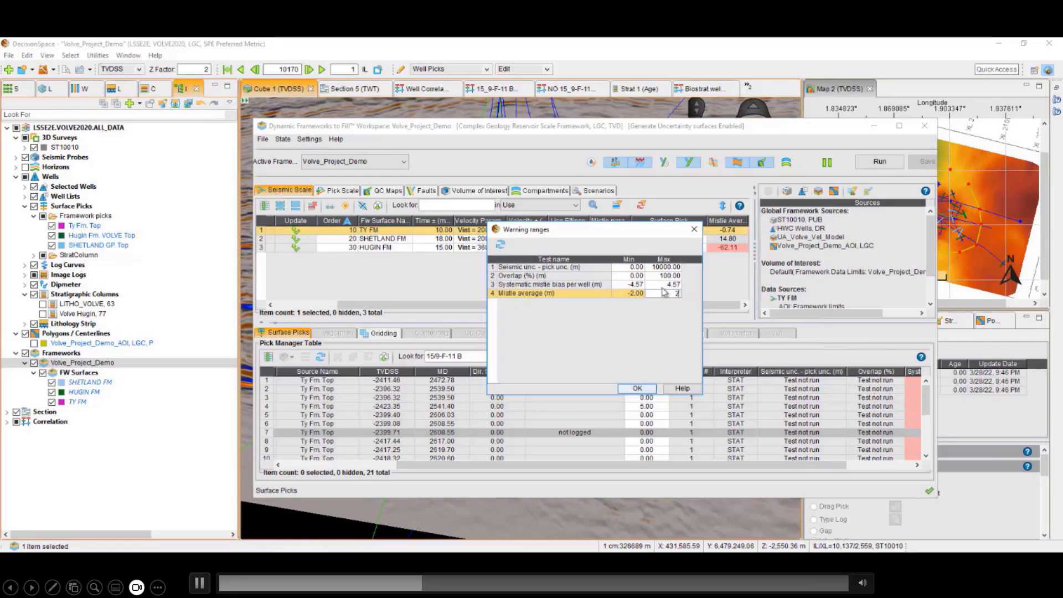
pyautogui.click(663, 288)
pyautogui.click(638, 388)
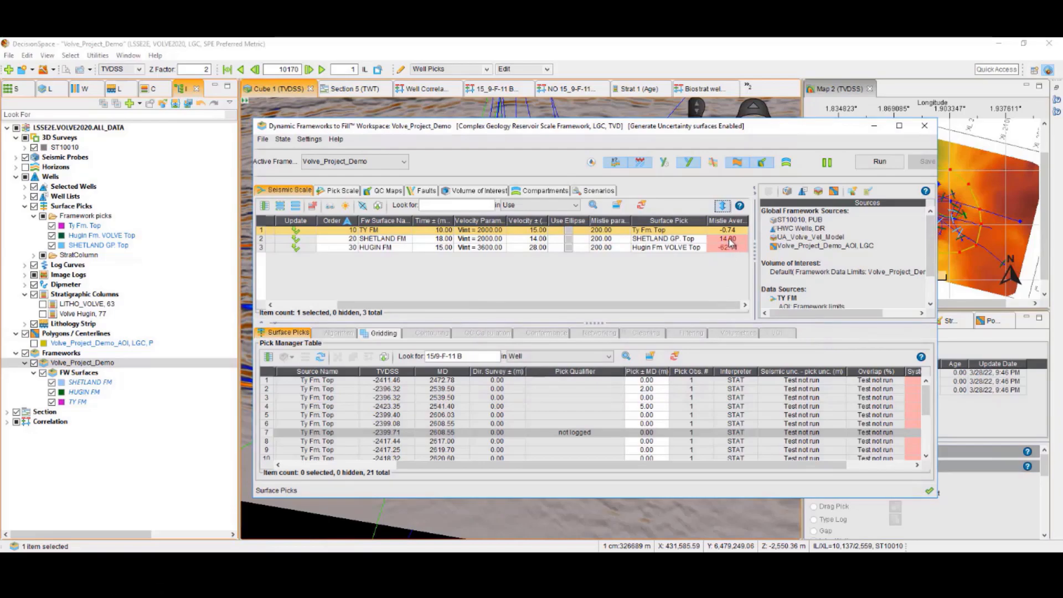
# Run the Volve_Project_Demo framework with uncertainty surfaces, minimise the workspace and view the surfaces edge-on in the 3D cube
pyautogui.click(880, 162)
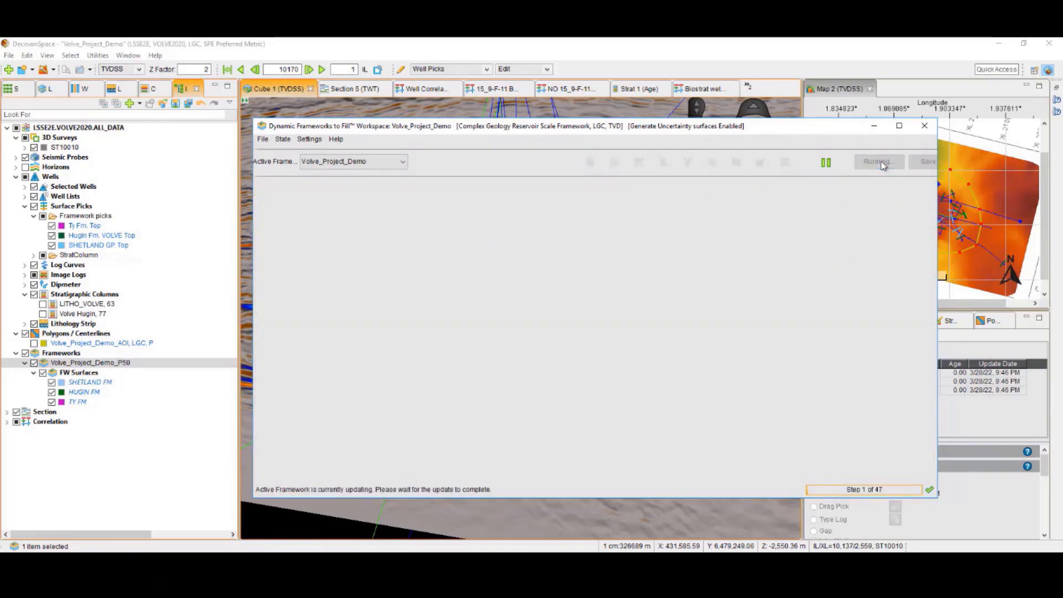
pyautogui.click(875, 128)
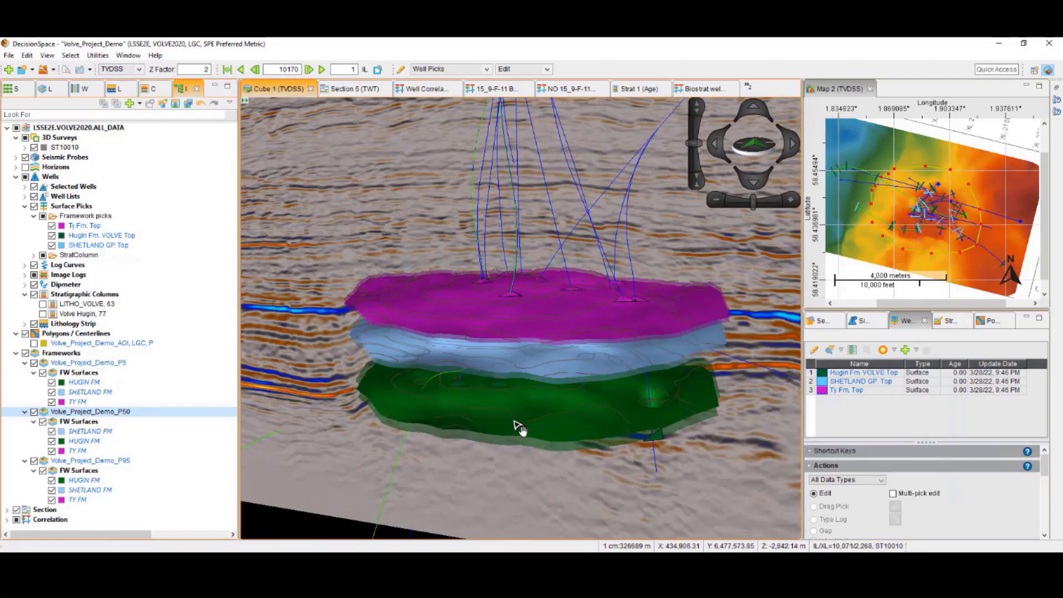
pyautogui.moveTo(524, 427); pyautogui.dragTo(565, 347)
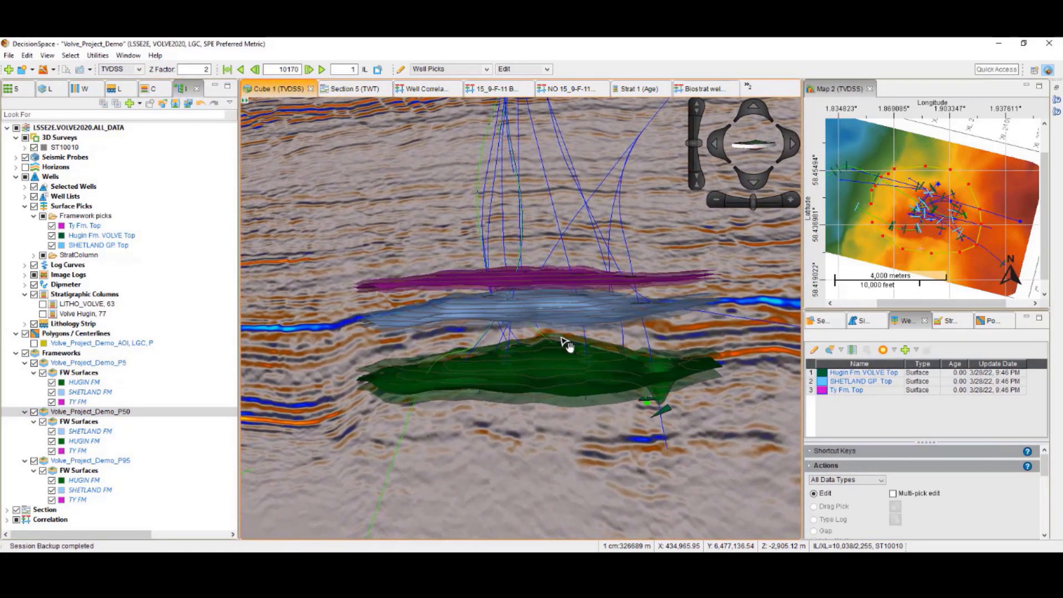
# Hide the P5 and P95 framework surfaces in the cube and examine the P50 surfaces up close
pyautogui.click(43, 373)
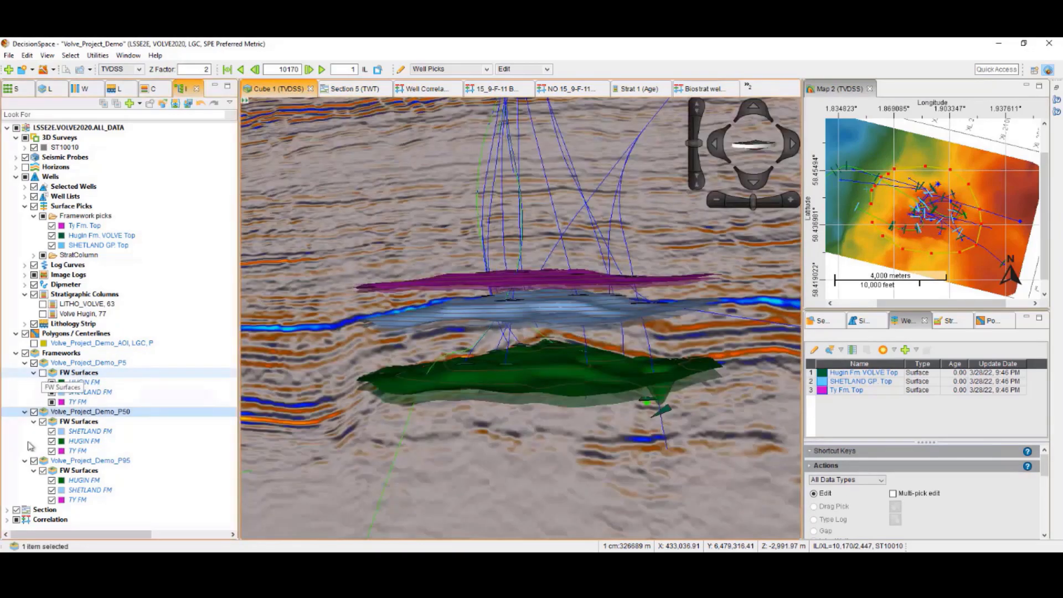
pyautogui.click(42, 471)
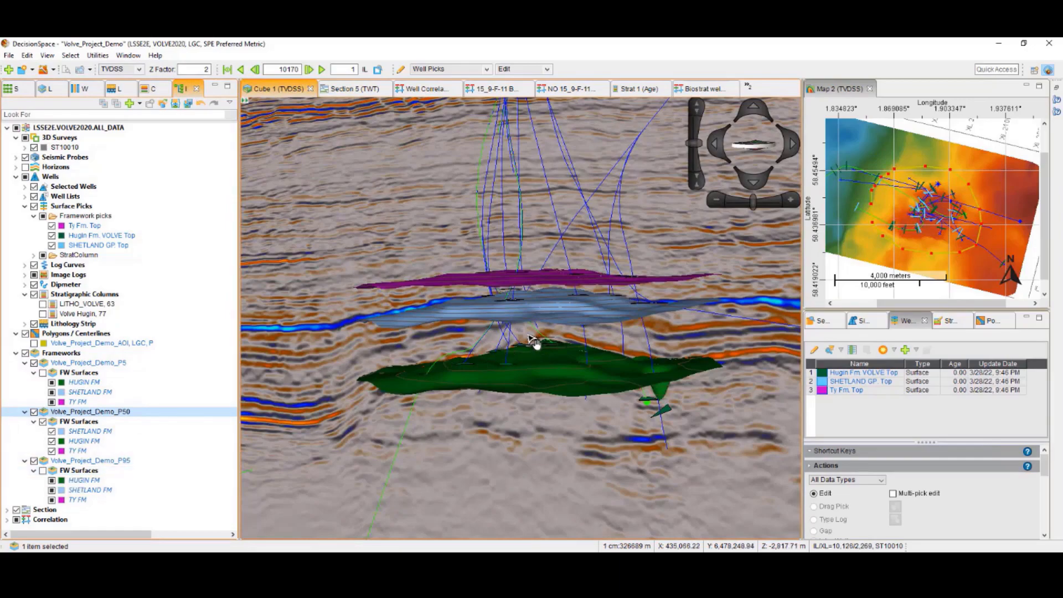
pyautogui.scroll(5, 536, 344)
pyautogui.scroll(3, 533, 340)
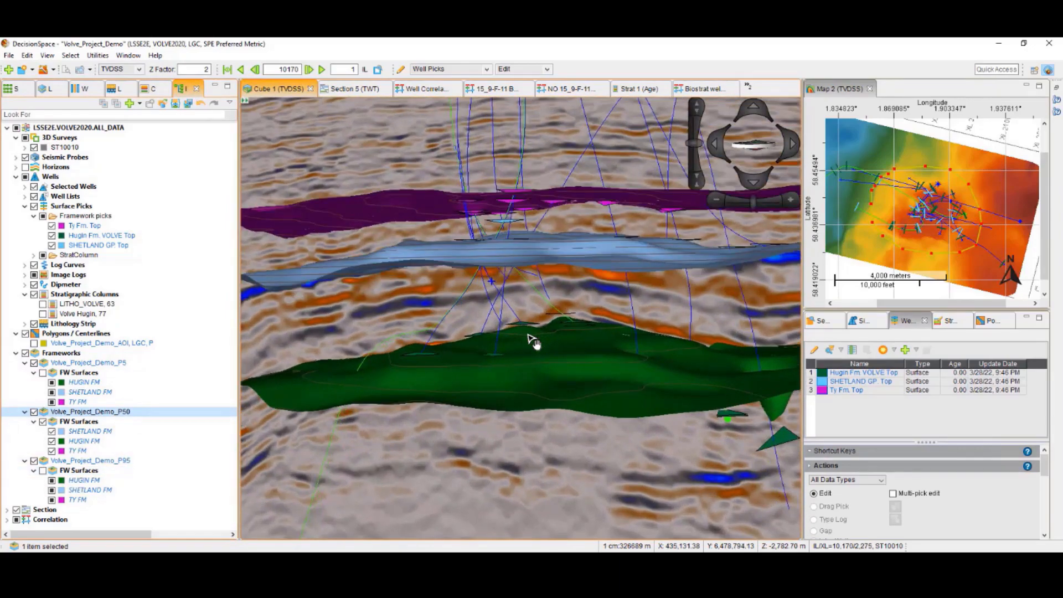
pyautogui.scroll(4, 533, 340)
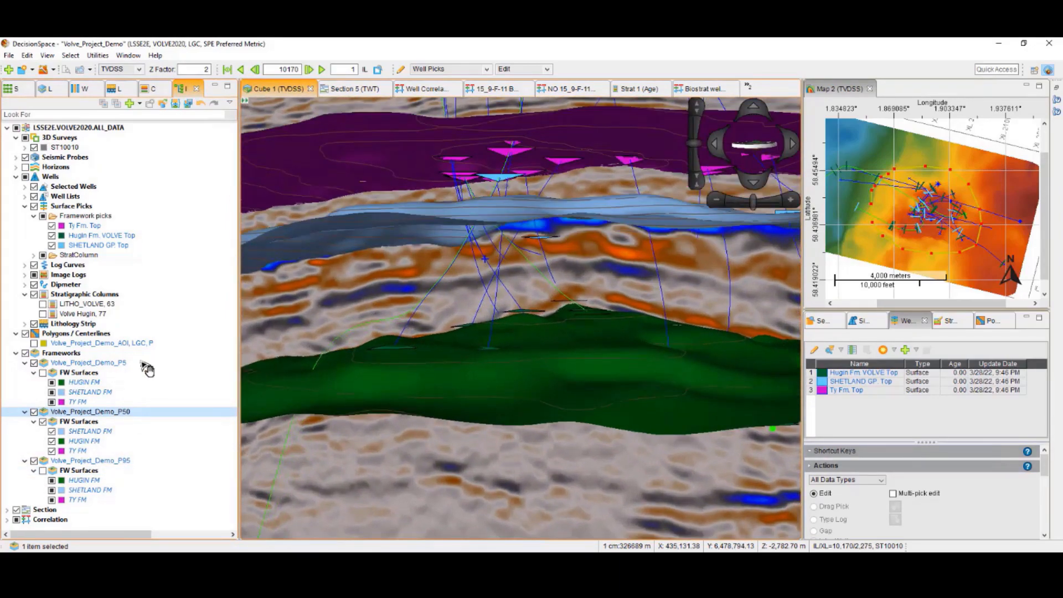
# Show the P5 and P95 framework surfaces again and inspect them together with the P50 surfaces in 3D
pyautogui.click(42, 374)
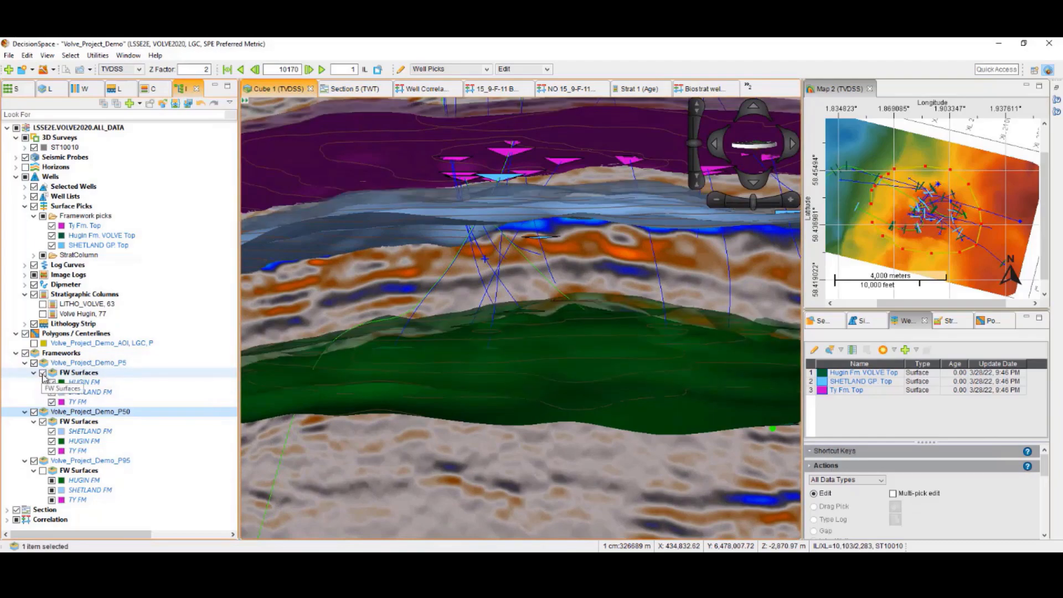
pyautogui.click(43, 470)
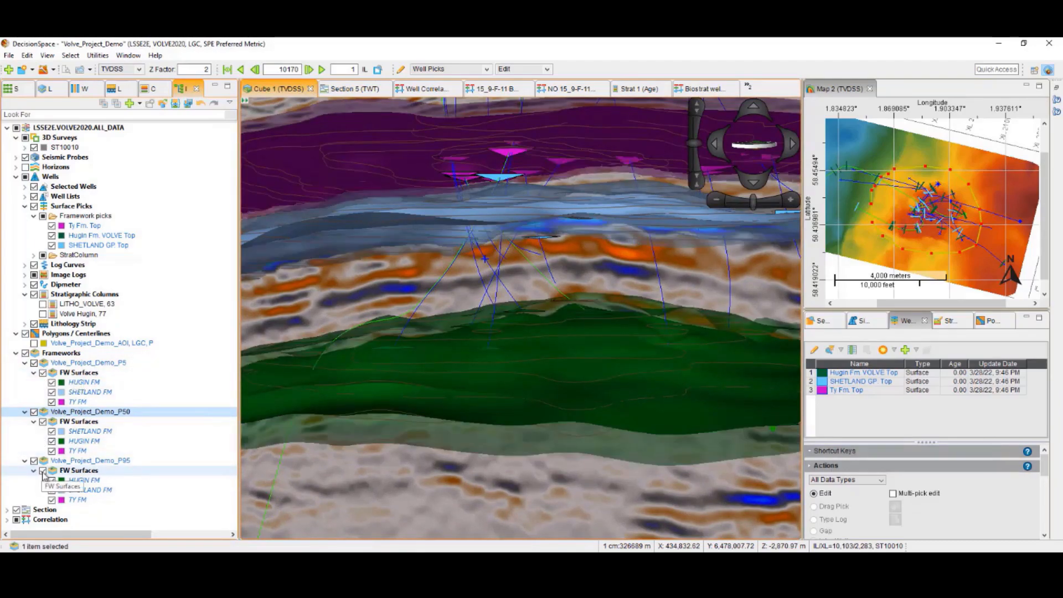
pyautogui.click(560, 430)
pyautogui.moveTo(559, 430); pyautogui.dragTo(560, 491)
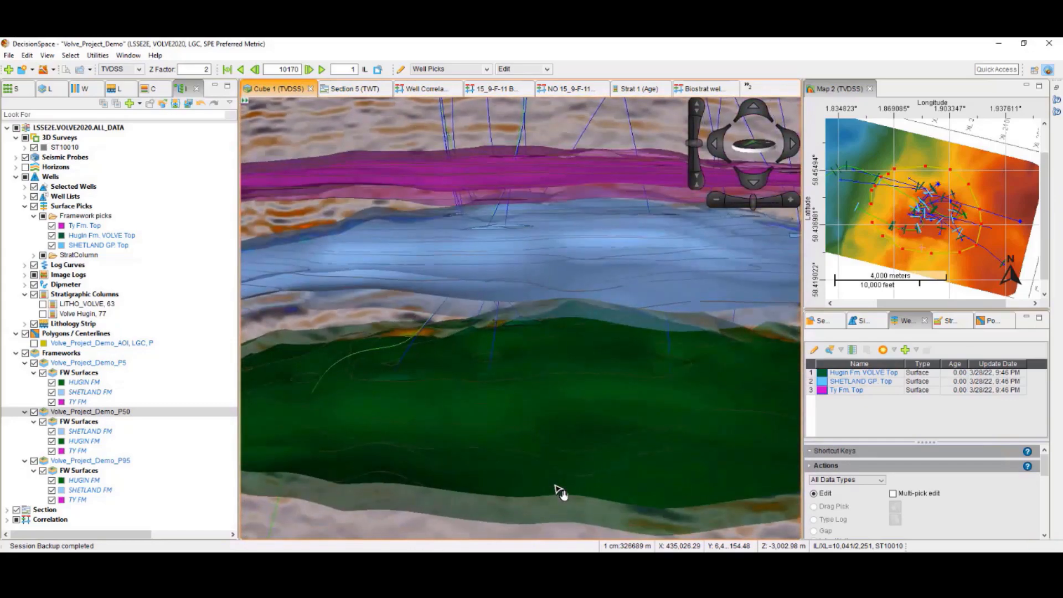
# In the Section 5 view, show all FW surfaces of the P5 and P95 frameworks alongside the P50 surfaces
pyautogui.click(344, 90)
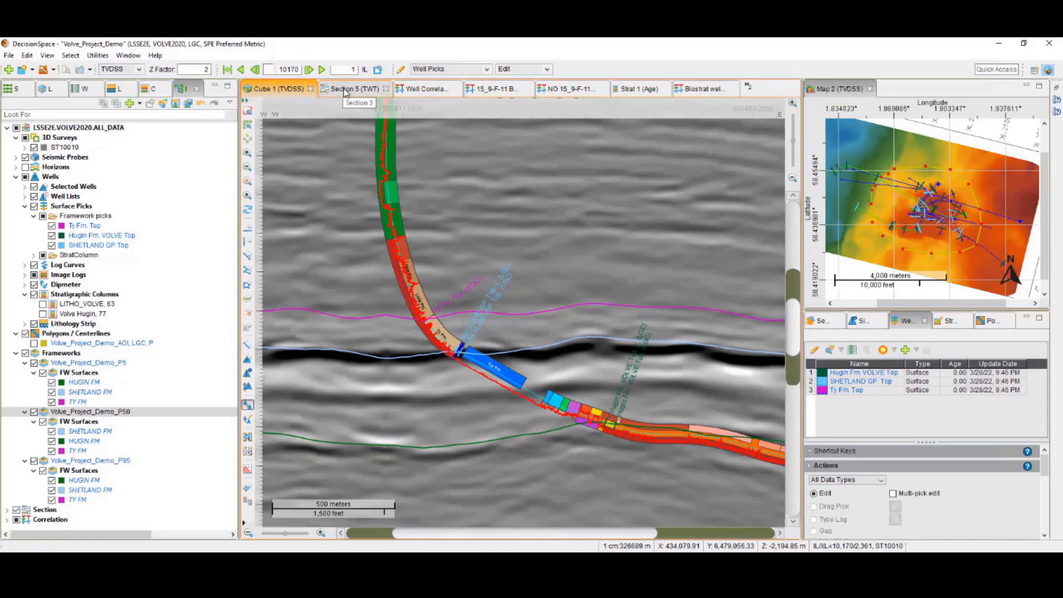
pyautogui.click(86, 374)
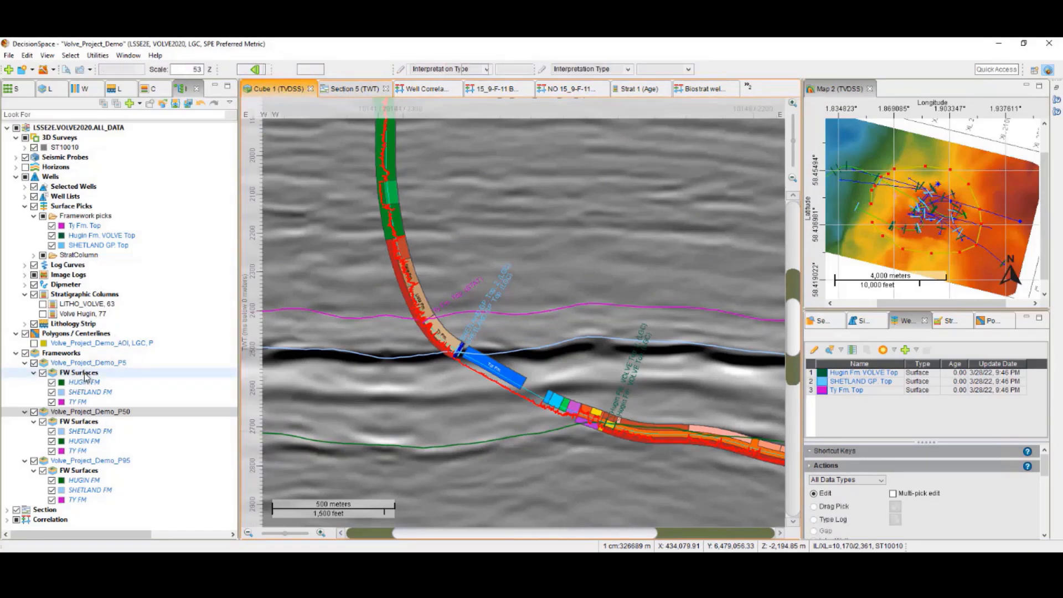
pyautogui.rightClick(86, 375)
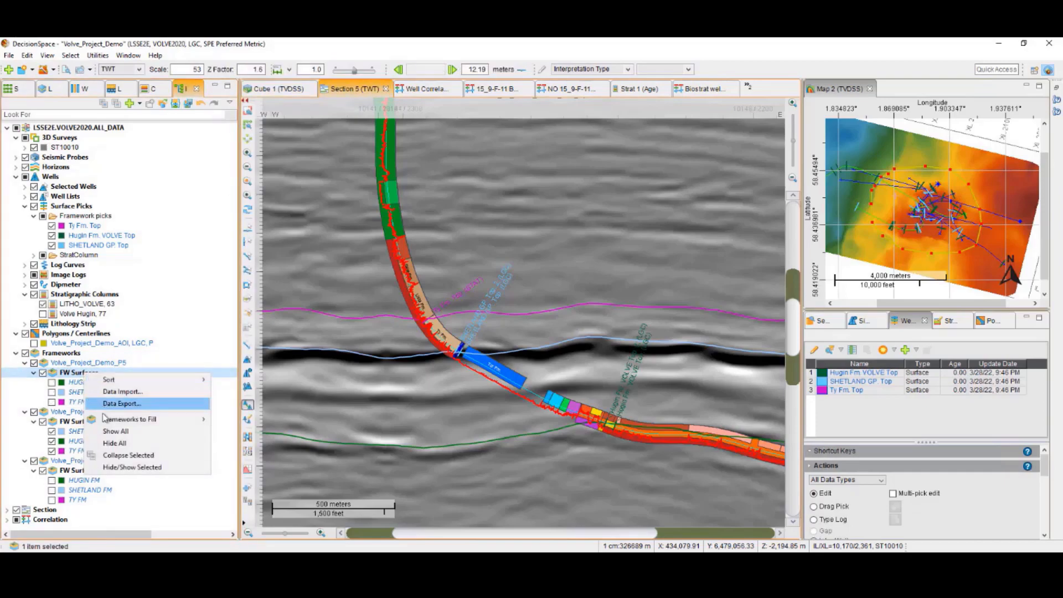
pyautogui.click(104, 431)
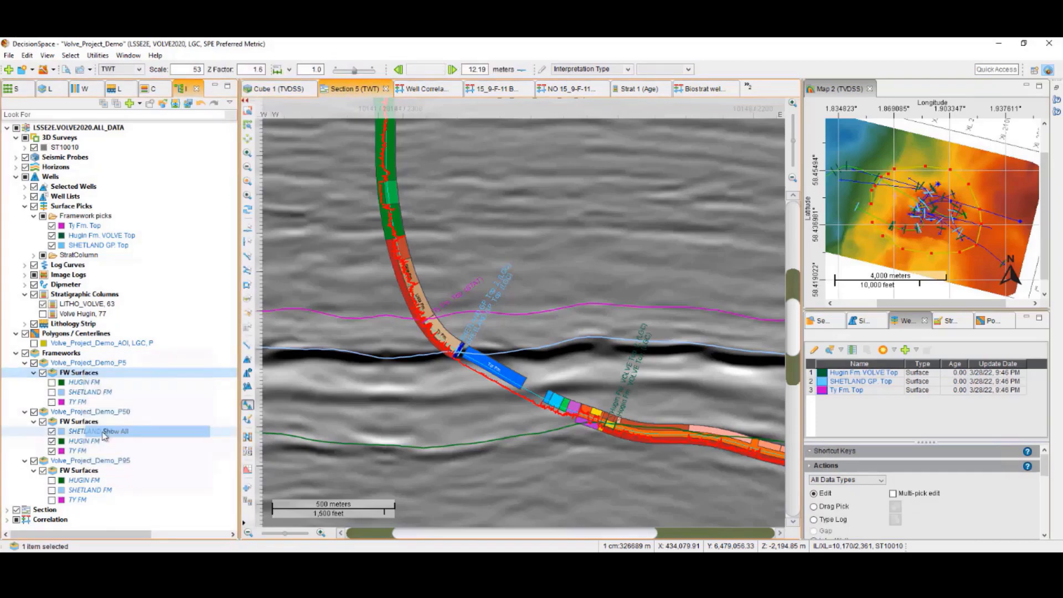
pyautogui.click(74, 472)
pyautogui.rightClick(74, 472)
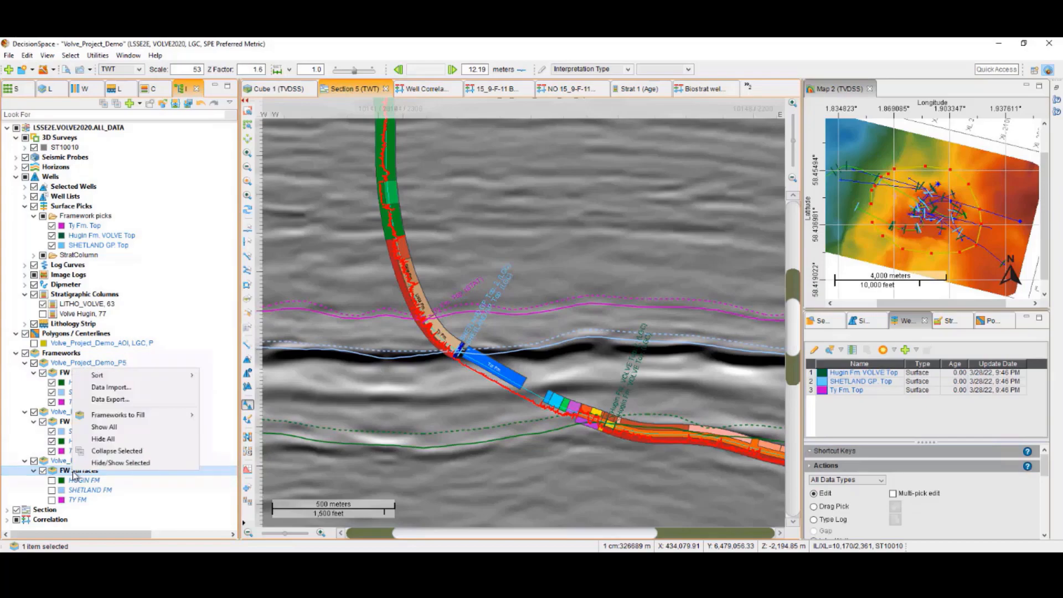
pyautogui.click(110, 428)
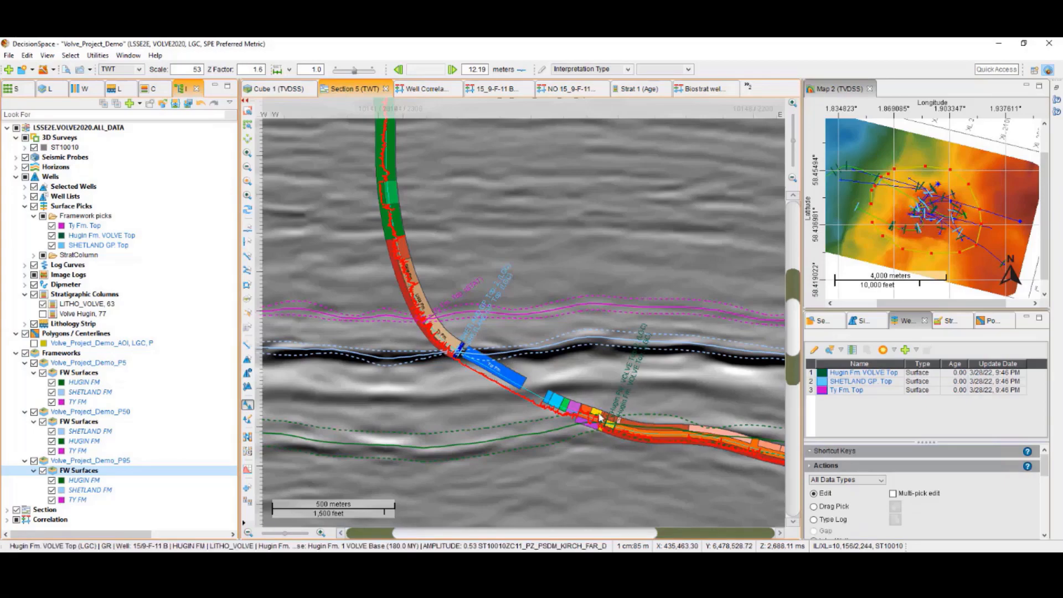
# Launch the Frameworks to Fill workspace for the Volve_Project_Demo_P50 framework
pyautogui.click(118, 413)
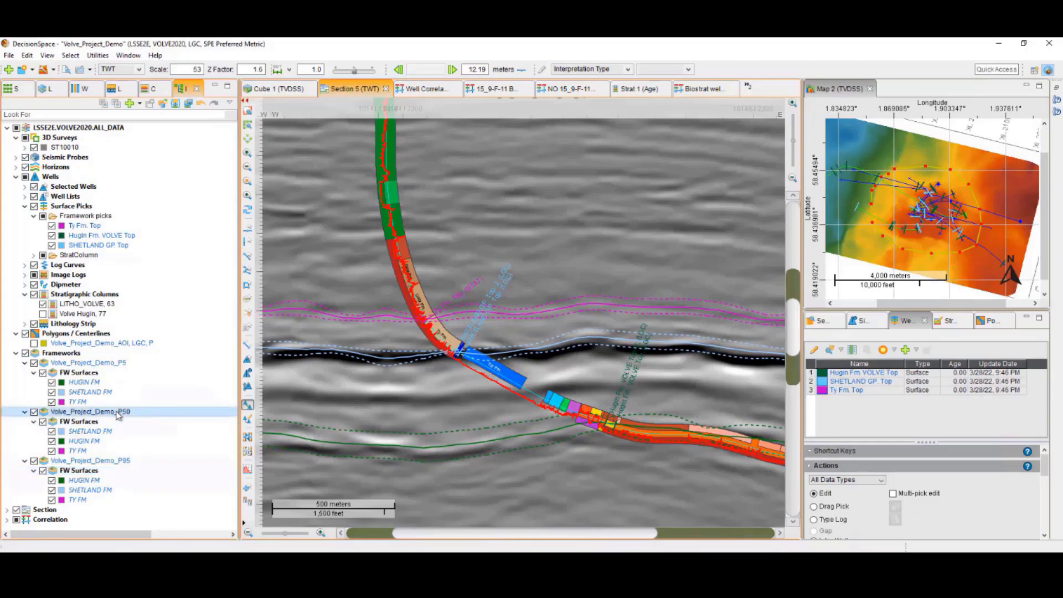
pyautogui.rightClick(117, 415)
pyautogui.moveTo(188, 447)
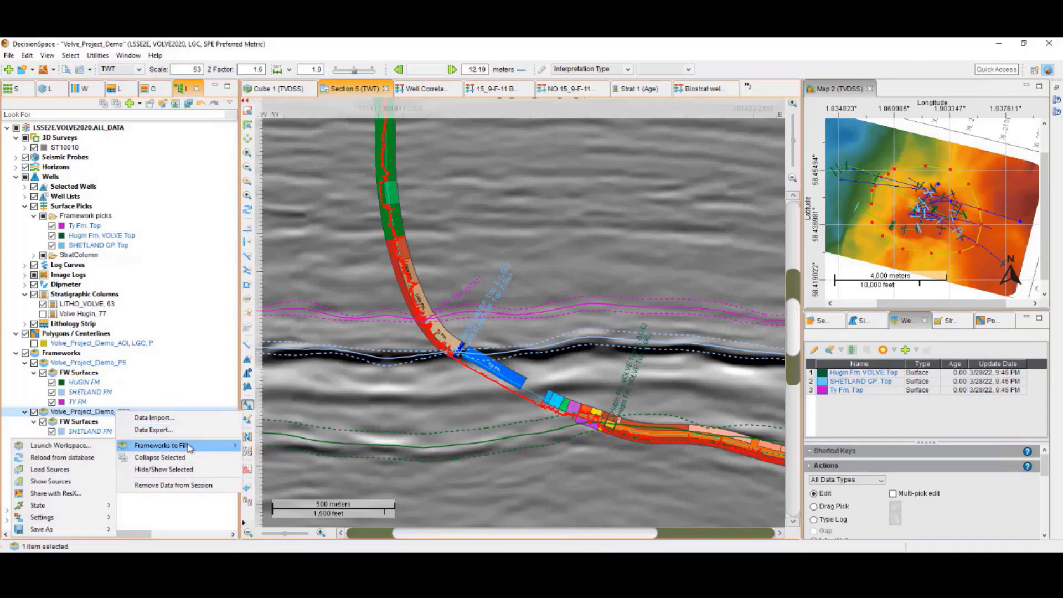
pyautogui.click(112, 446)
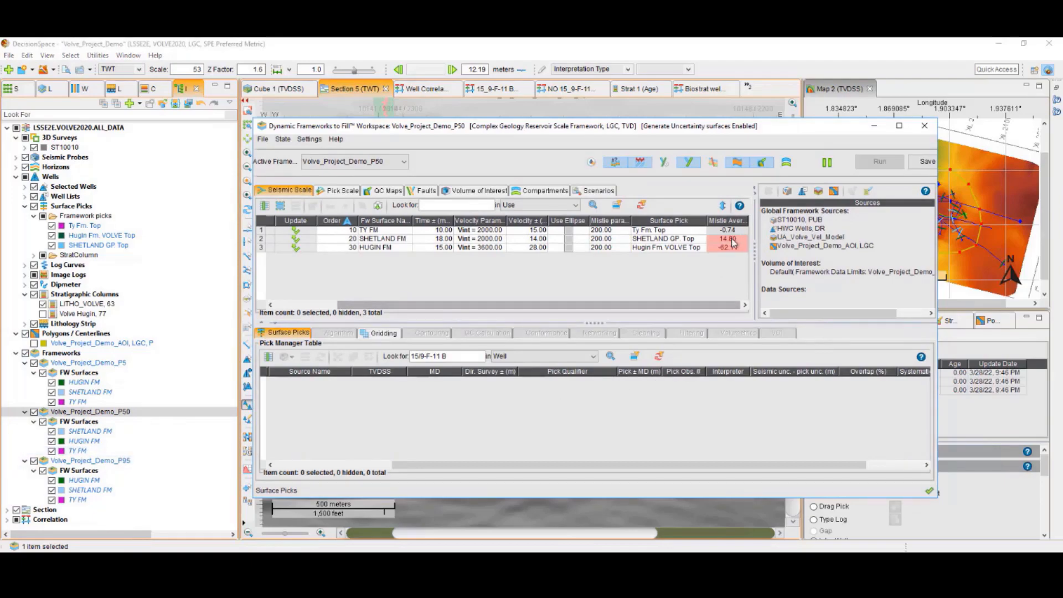
# Review the pick uncertainty, overlap and systematic mistie bias for TY FM and HUGIN FM, and list the picks of all three surfaces together
pyautogui.click(262, 230)
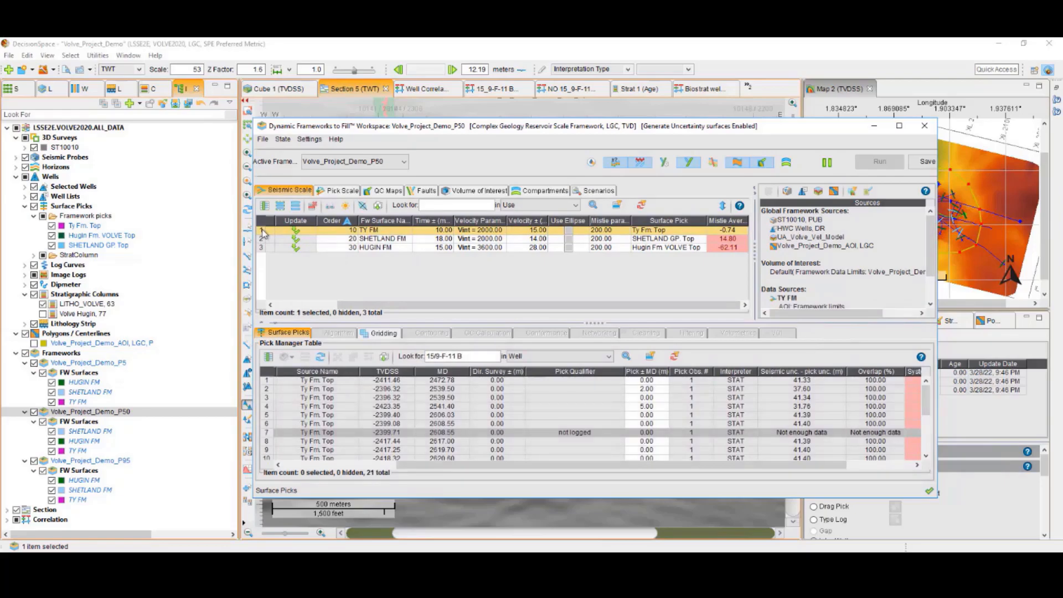
pyautogui.click(262, 250)
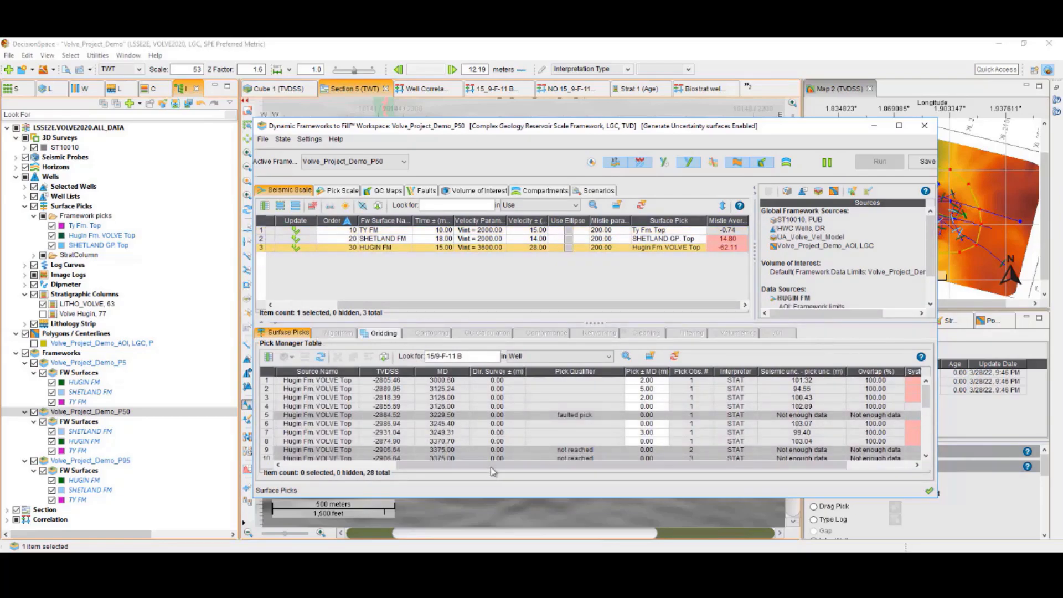
pyautogui.moveTo(519, 472); pyautogui.dragTo(759, 473)
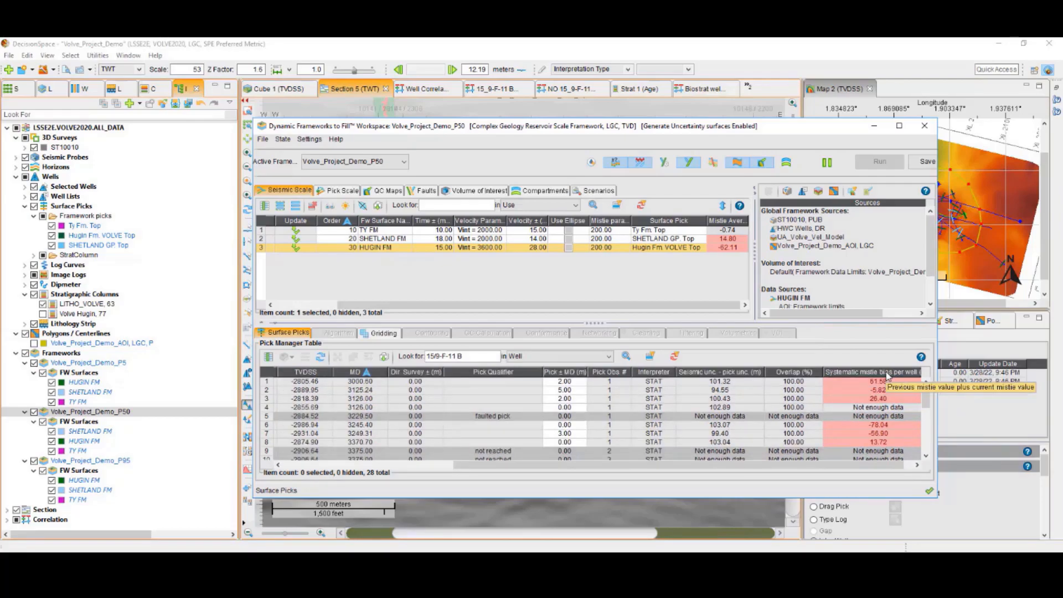
pyautogui.click(262, 232)
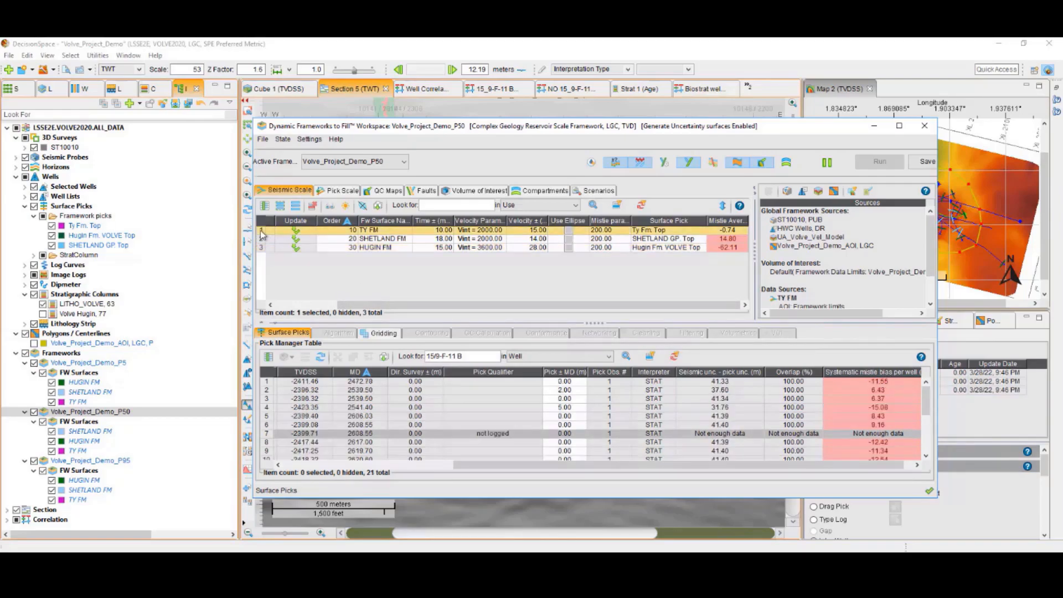
pyautogui.keyDown('shift'); pyautogui.click(264, 248); pyautogui.keyUp('shift')
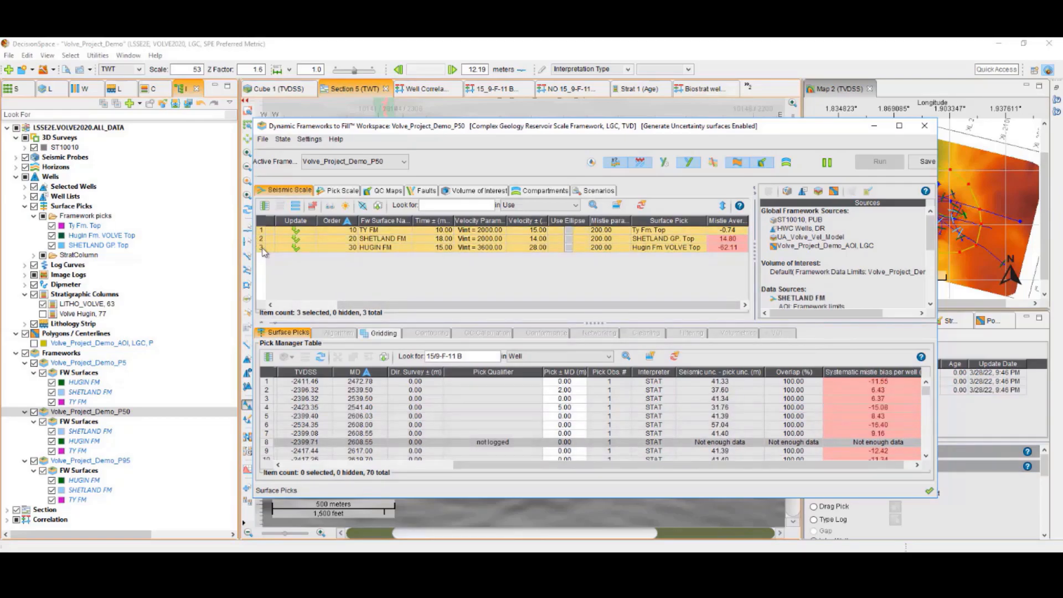
# Filter the pick table to well 15/9-F-11 B, review its systematic mistie bias, and minimise the workspace to see the section
pyautogui.click(627, 358)
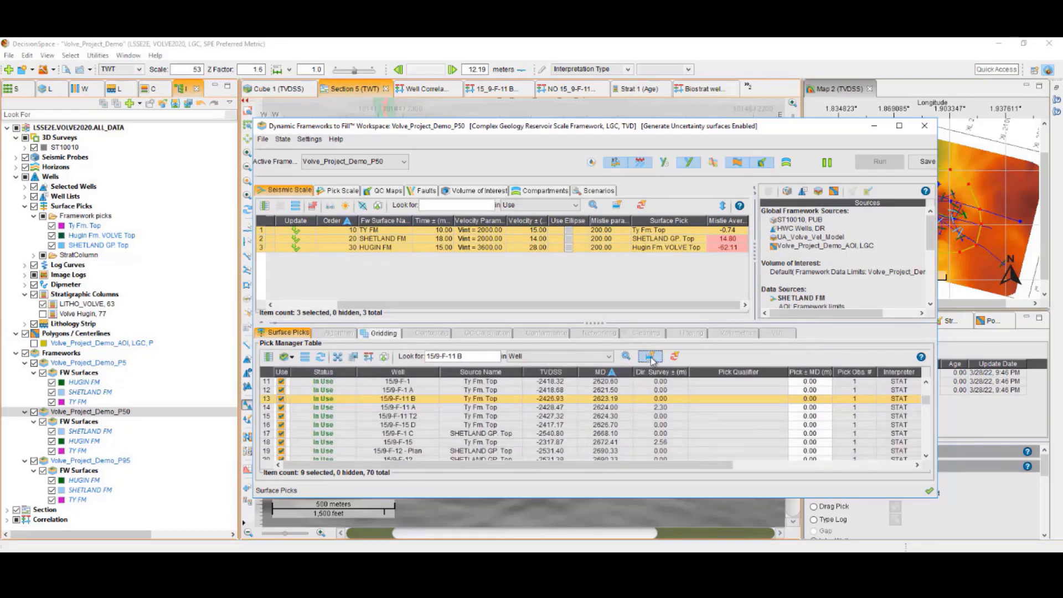
pyautogui.click(650, 357)
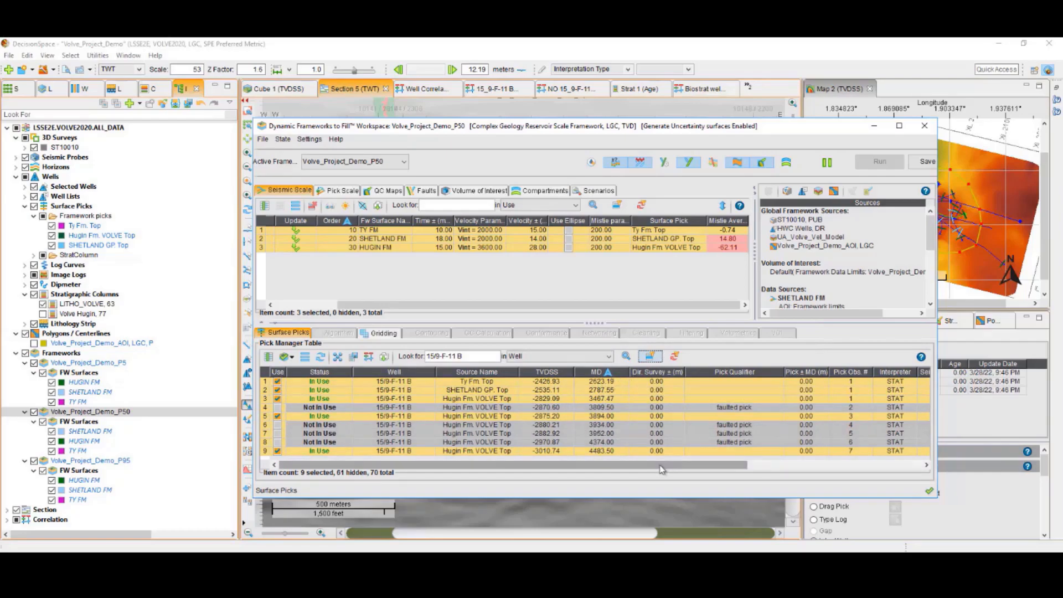
pyautogui.moveTo(661, 470); pyautogui.dragTo(835, 469)
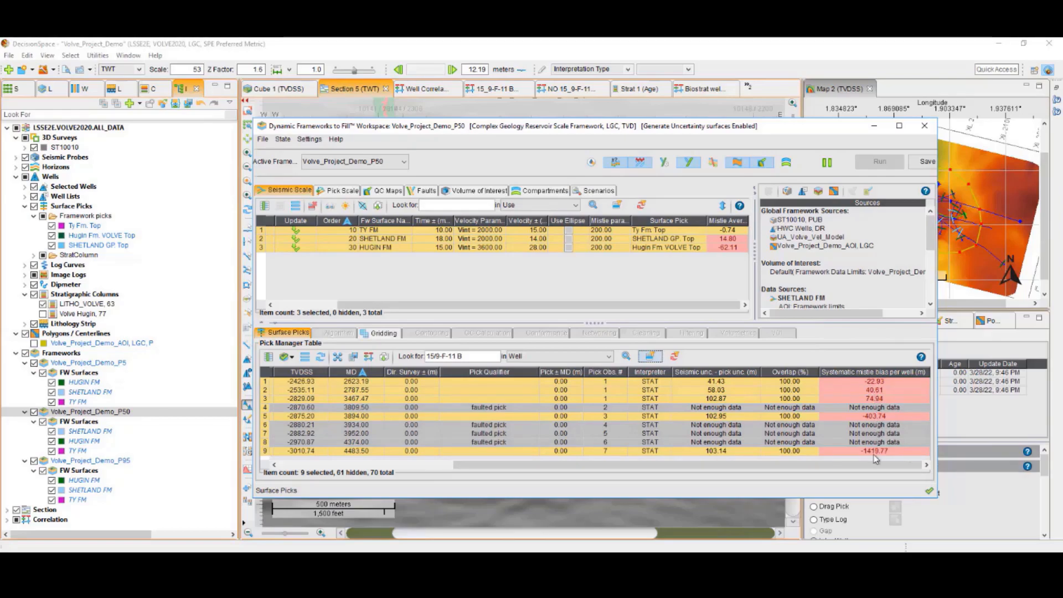
pyautogui.click(874, 129)
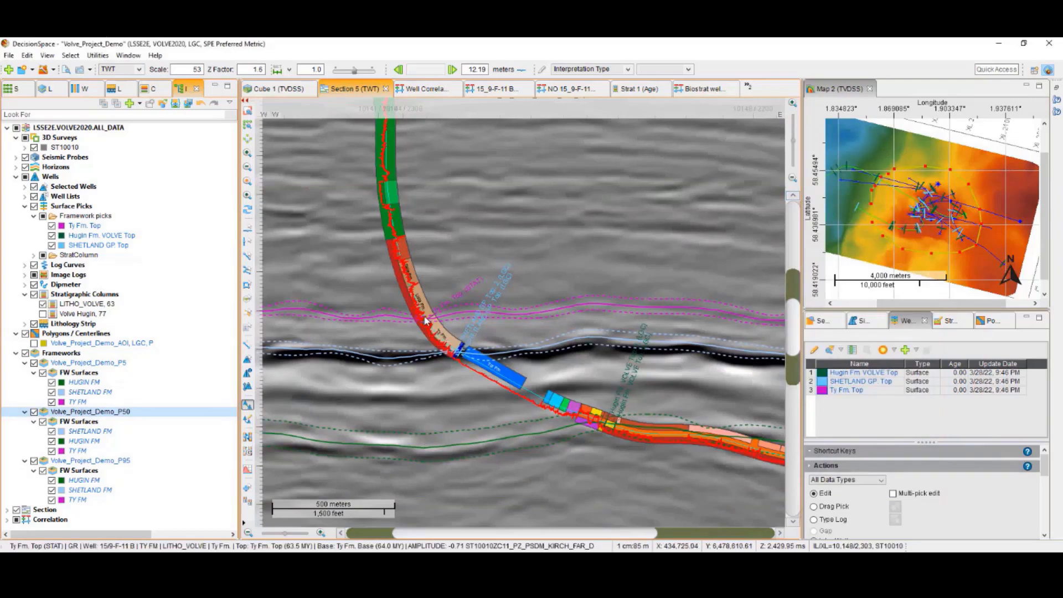
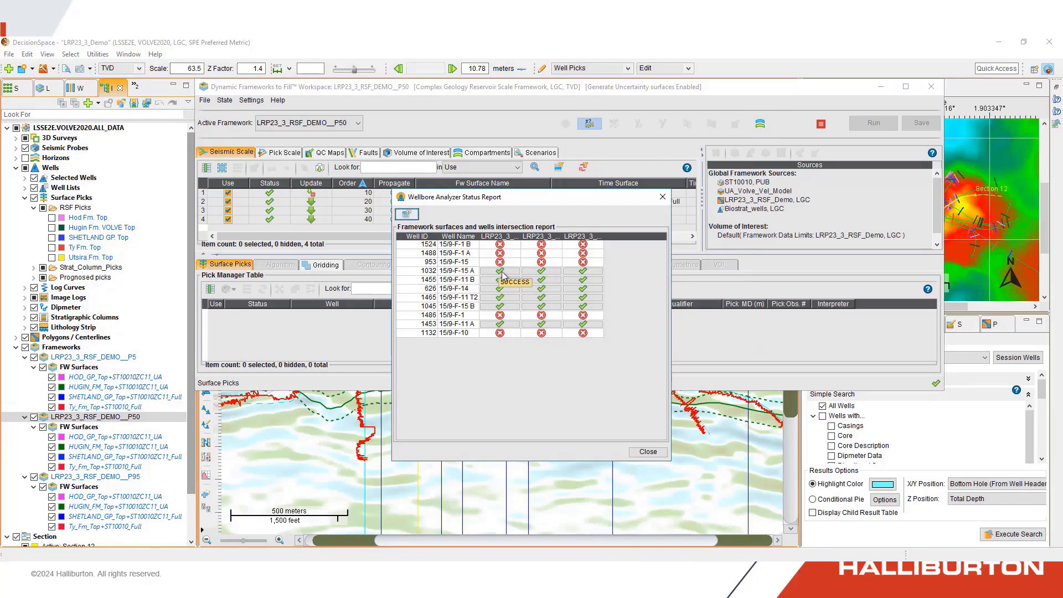
# Review the surface picks intersection report for well 15/9-F-15 A, and close it together with the Wellbore Analyzer Status Report
pyautogui.doubleClick(501, 273)
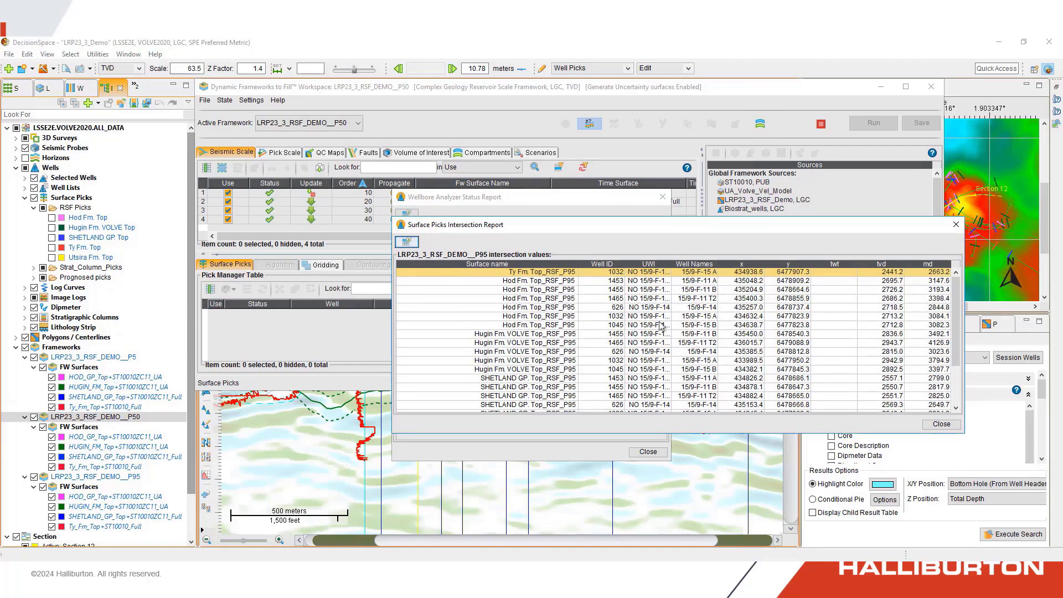
pyautogui.click(942, 425)
pyautogui.click(648, 451)
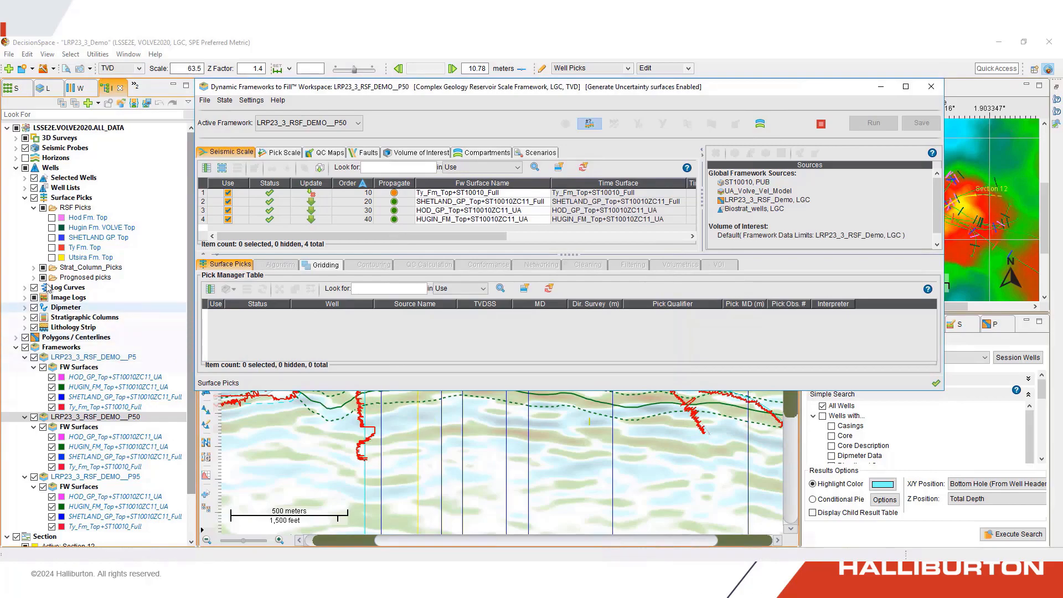
# Show the prognosed P5, P50 and P95 picks of Hod Fm. Top and Hugin Fm. VOLVE Top in Section 12 for inspection
pyautogui.click(33, 277)
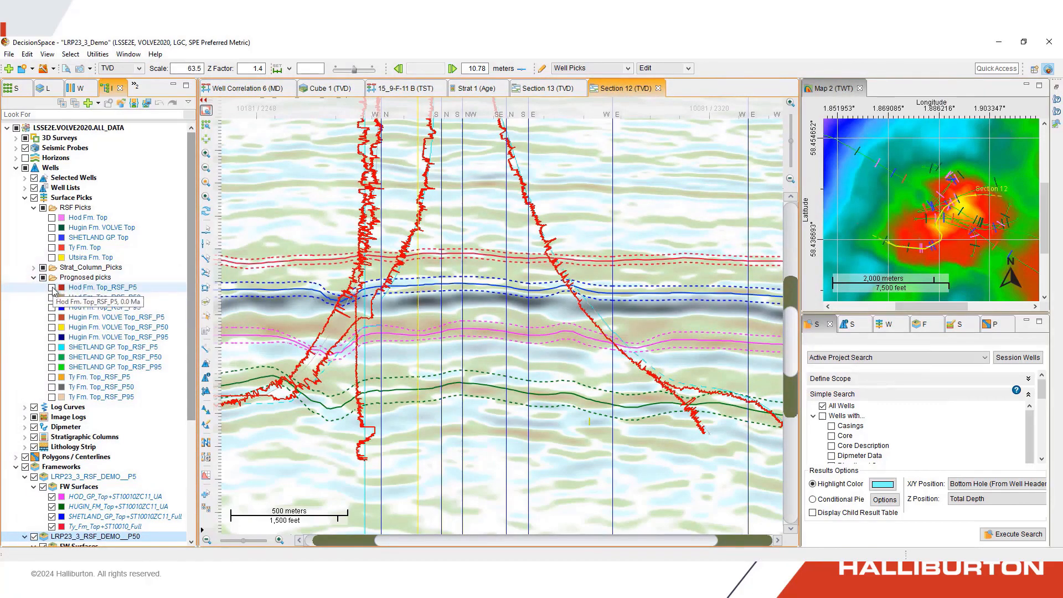
pyautogui.click(52, 287)
pyautogui.click(52, 298)
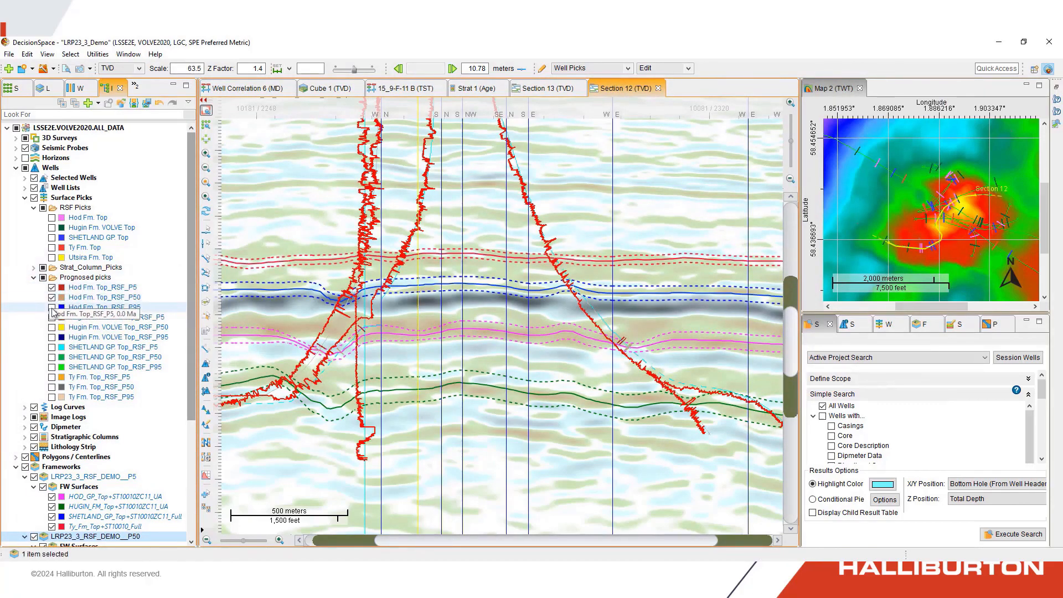
pyautogui.click(52, 307)
pyautogui.click(52, 318)
pyautogui.click(52, 327)
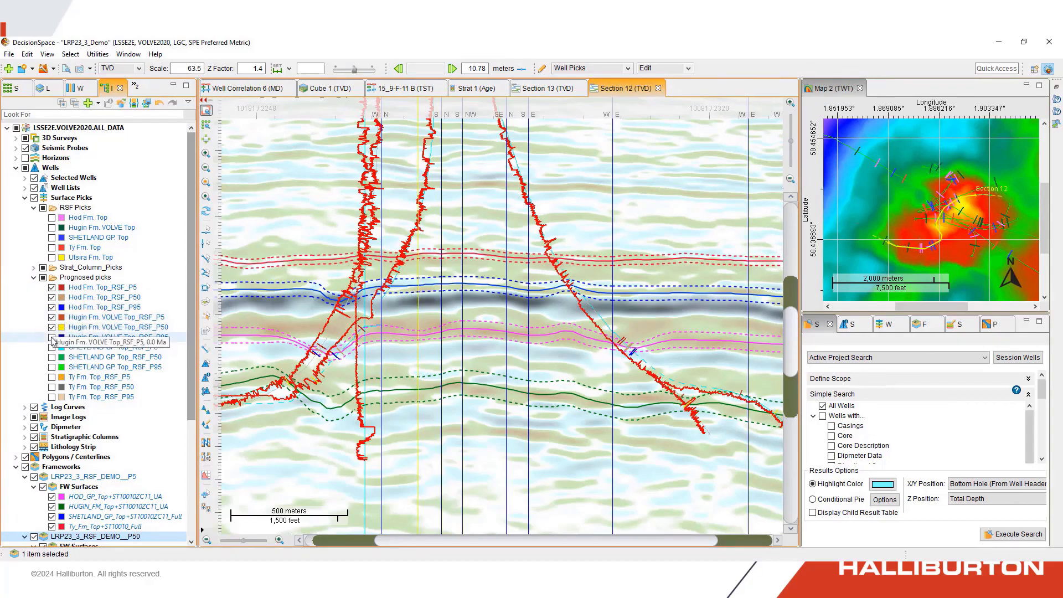
pyautogui.click(52, 338)
pyautogui.moveTo(241, 326); pyautogui.dragTo(335, 428)
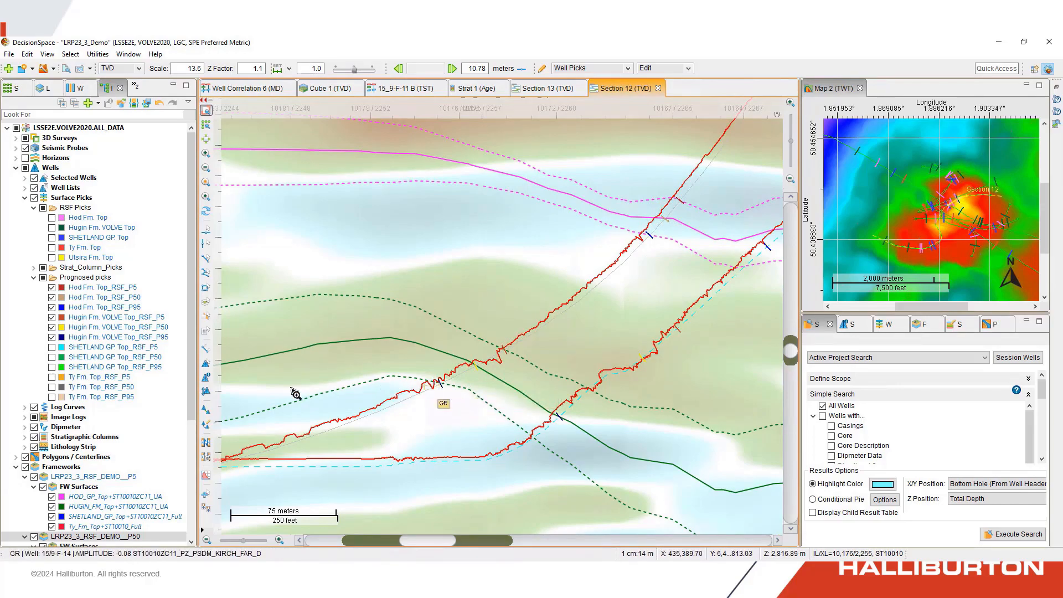
# Open the Well Data Manager from the prognosed picks and search well 15/9-F-14's surface picks for PROGNOSIS in the Kind attribute
pyautogui.rightClick(91, 289)
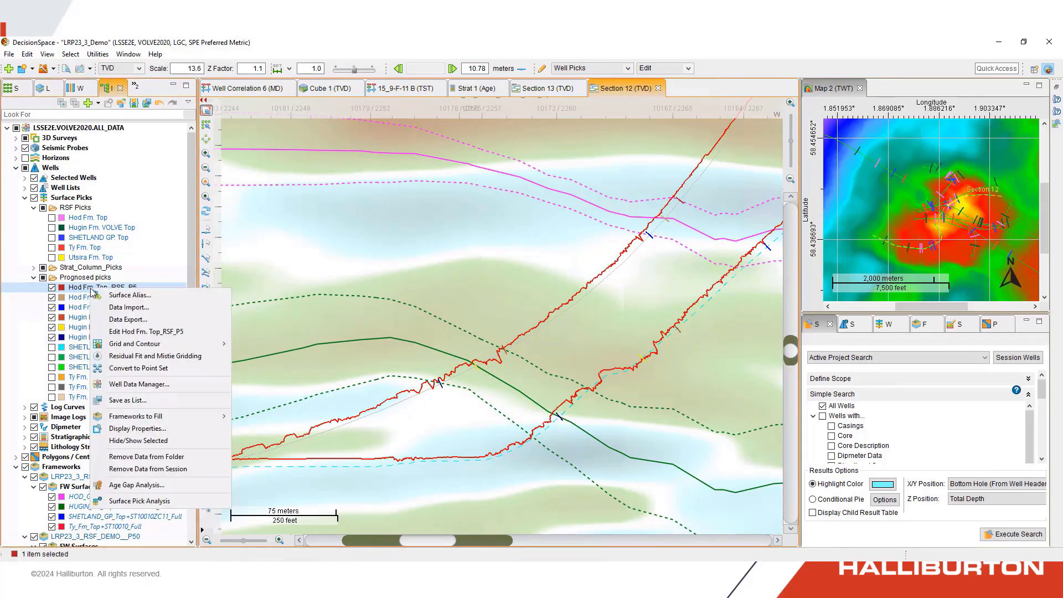
pyautogui.click(137, 386)
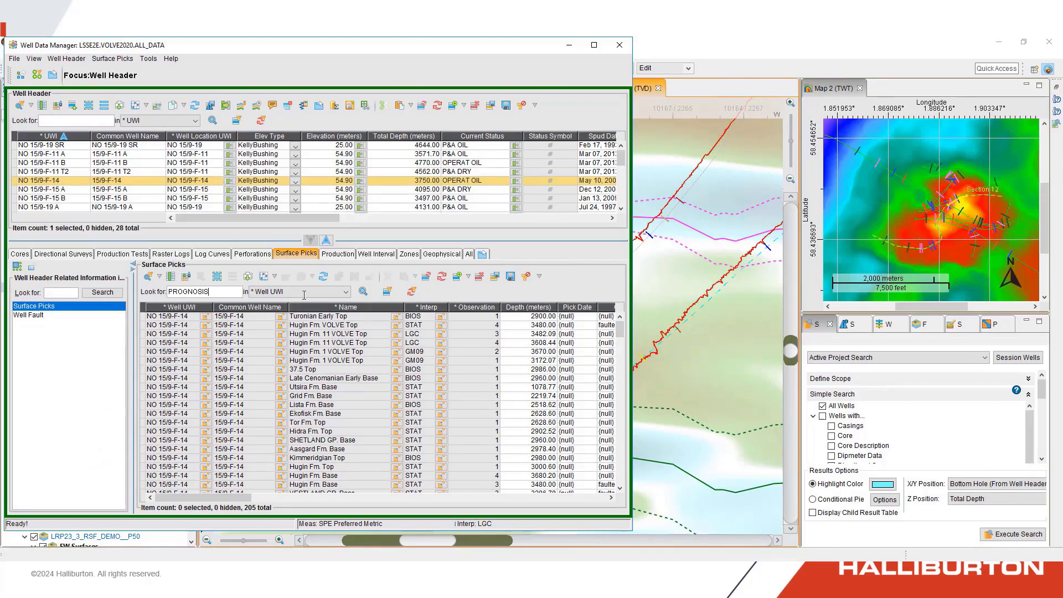
pyautogui.click(346, 292)
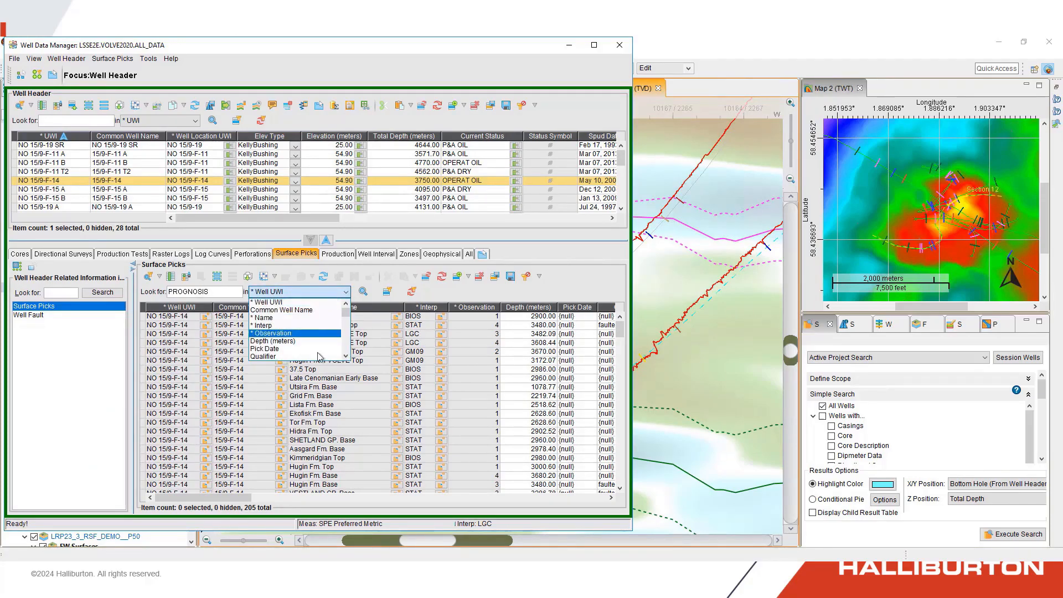
pyautogui.scroll(-2, 320, 355)
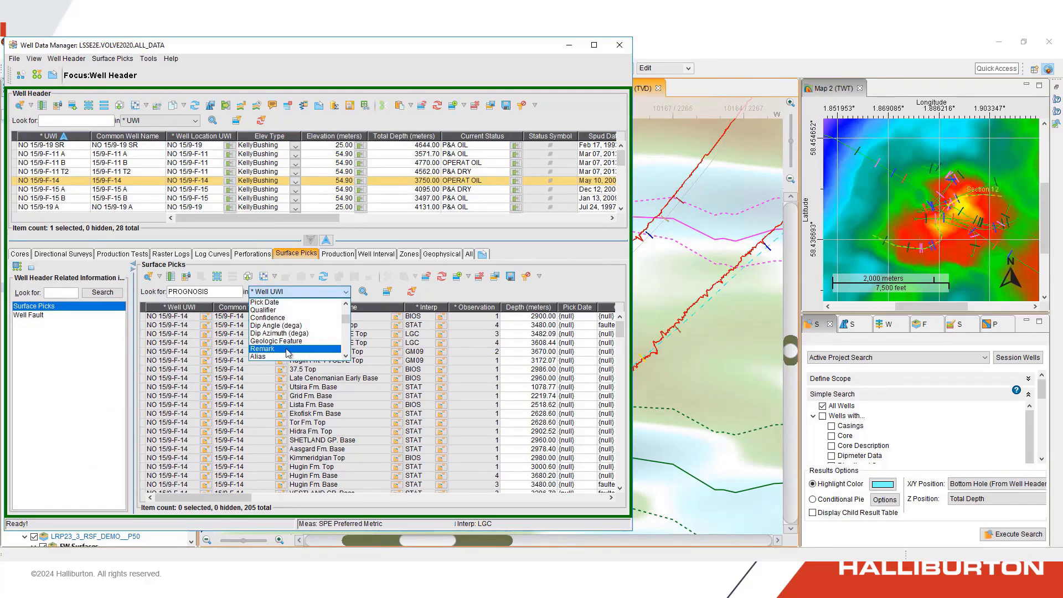
pyautogui.scroll(-2, 287, 353)
pyautogui.click(266, 348)
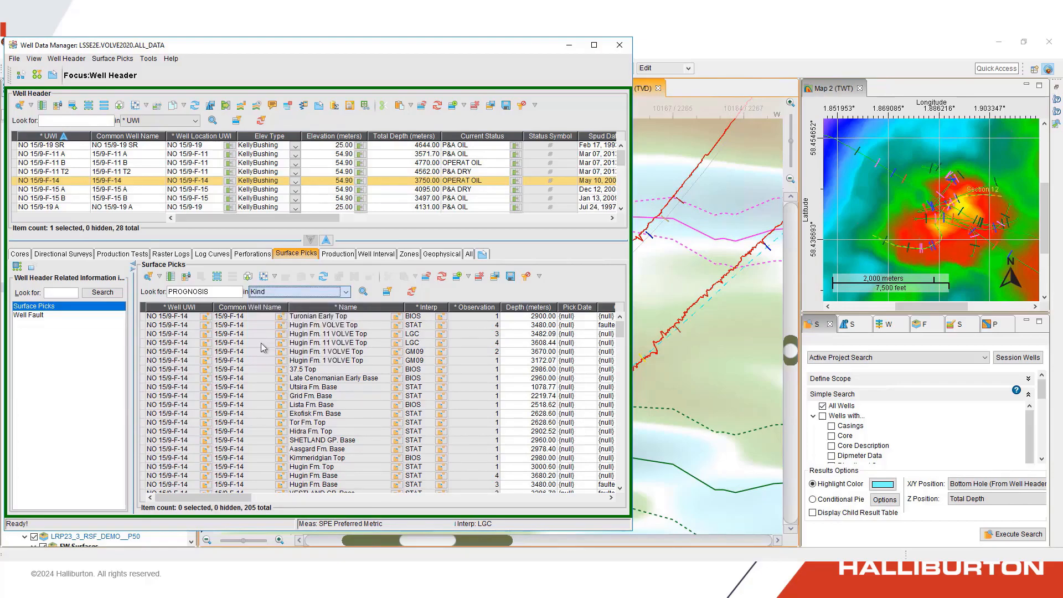
pyautogui.click(365, 293)
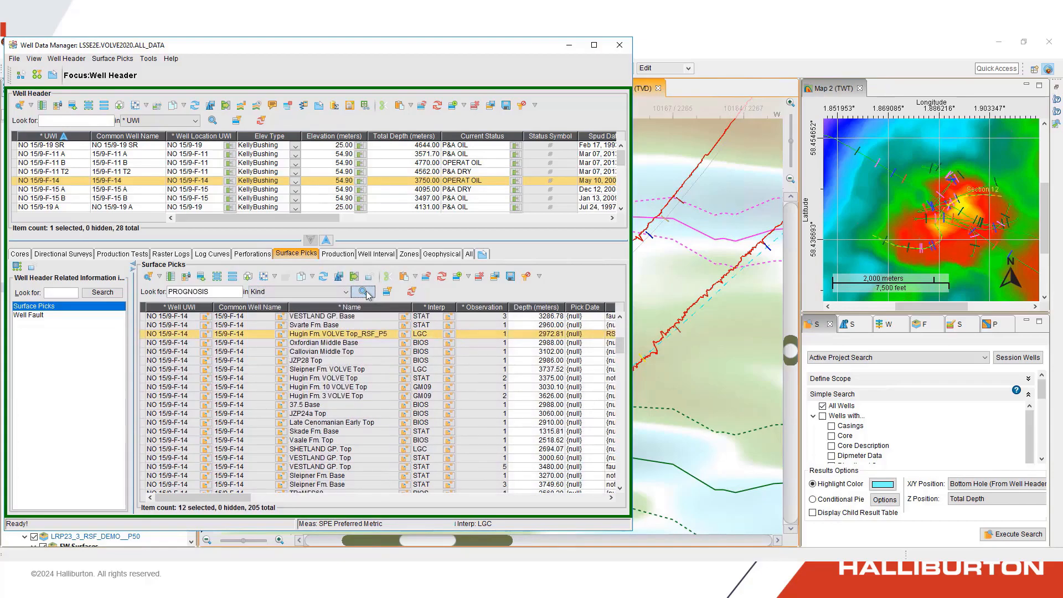
# Show only the found PROGNOSIS picks, sort them by name, and review their remaining attributes
pyautogui.click(388, 292)
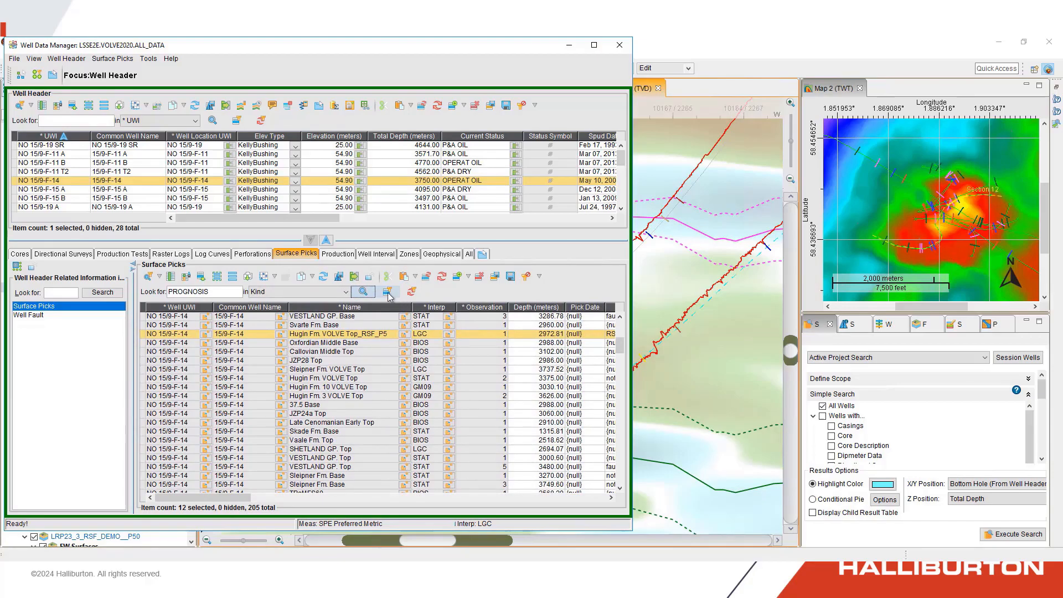
pyautogui.click(334, 308)
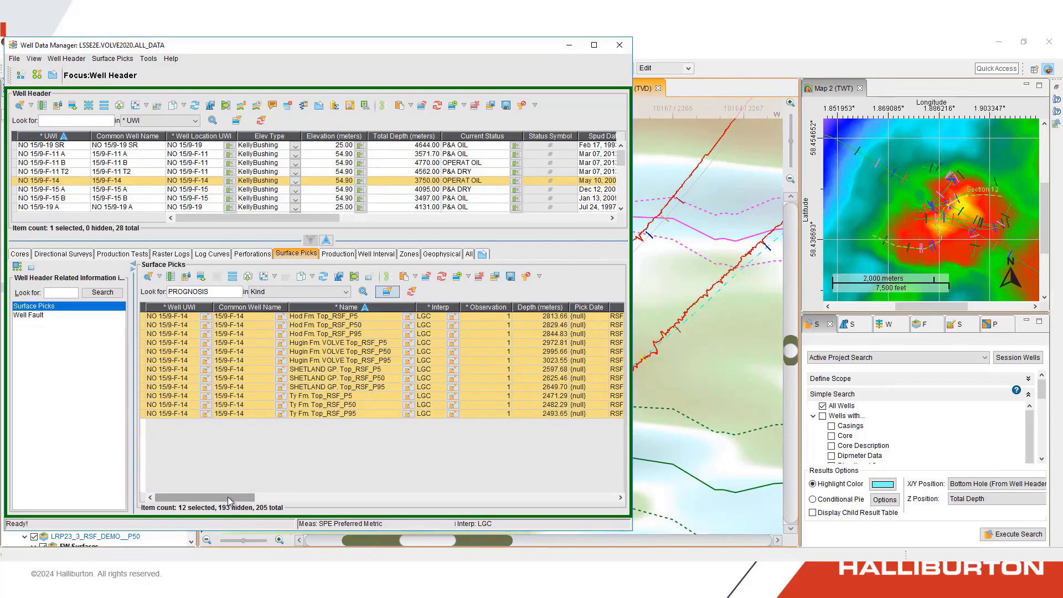
pyautogui.moveTo(230, 501); pyautogui.dragTo(333, 497)
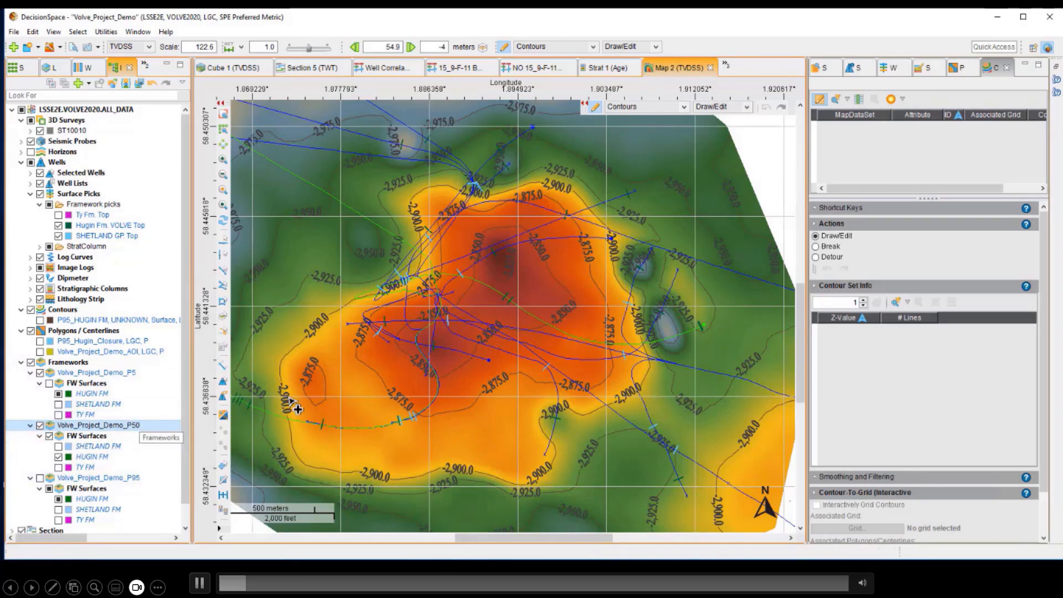
# Temporarily show the P95 framework on Map 2 to compare its HUGIN FM structure with the P50 surface
pyautogui.click(39, 478)
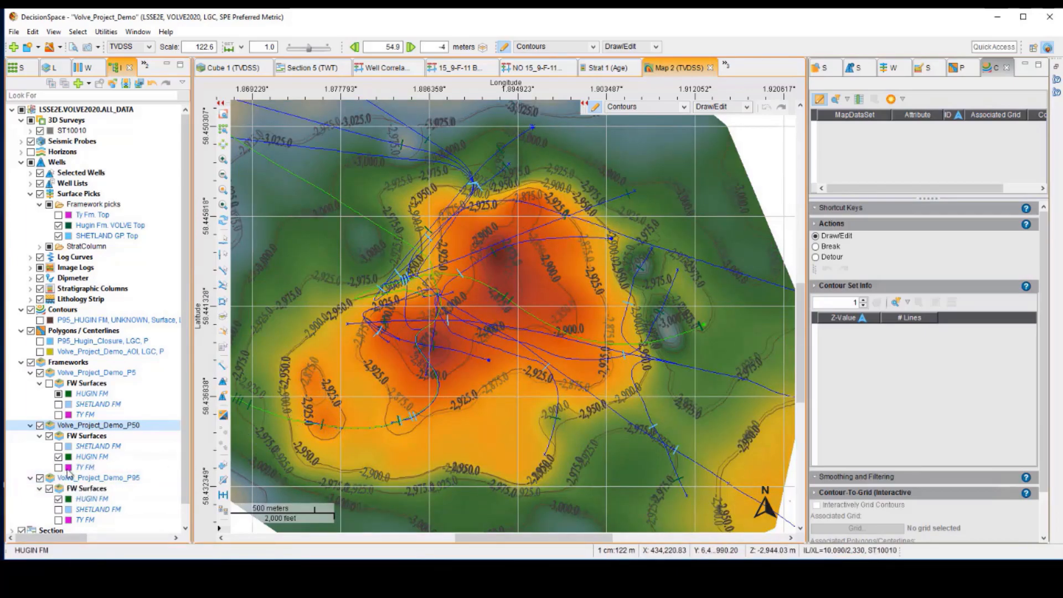
pyautogui.click(39, 478)
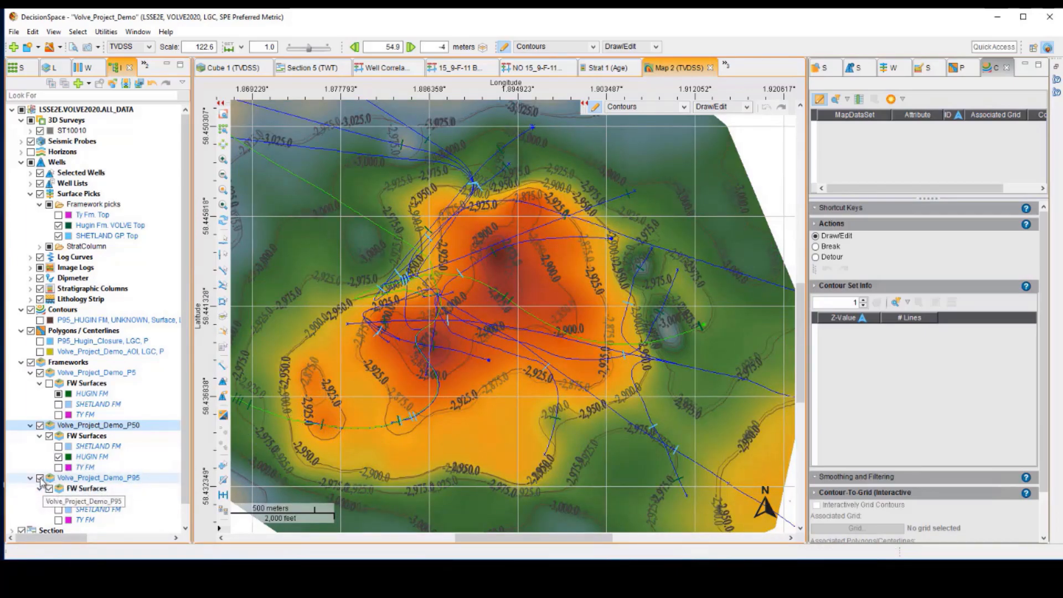
# Save the P50 HUGIN FM framework surface as an OW contour set with the prefix P50_ and display it on the map
pyautogui.rightClick(81, 457)
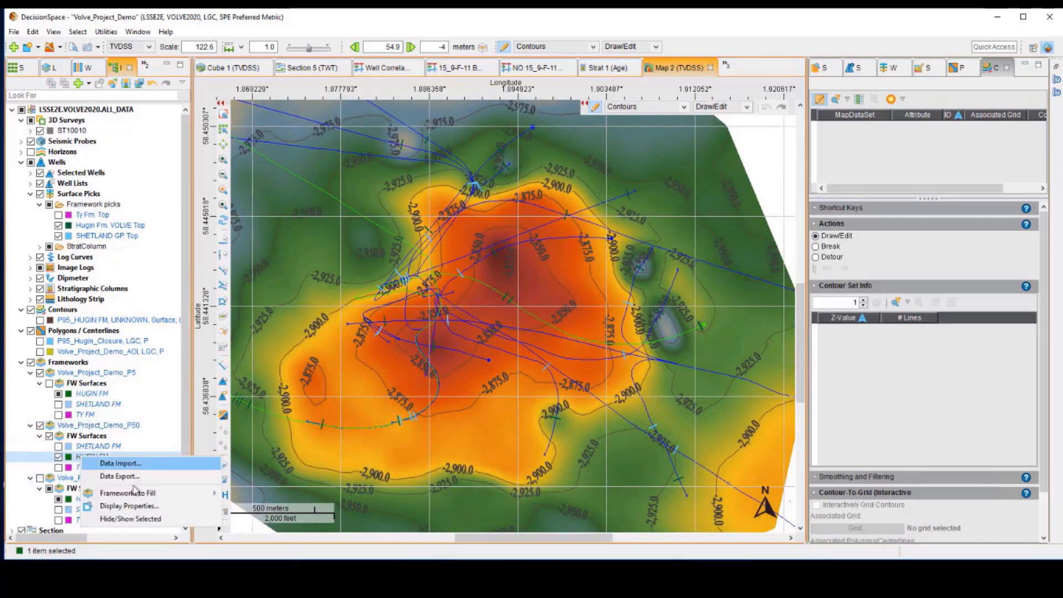
pyautogui.moveTo(207, 494)
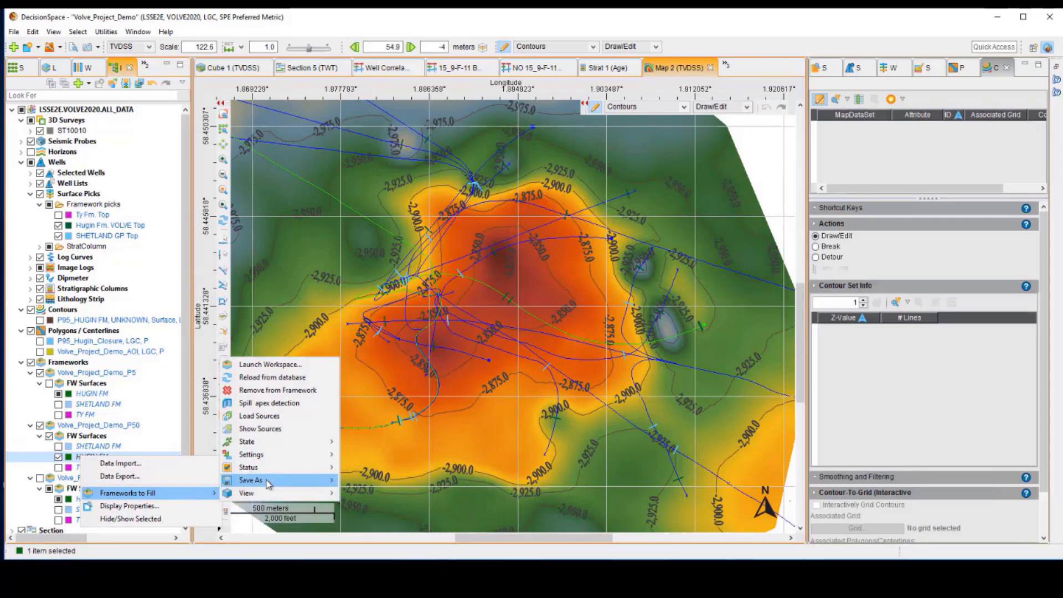
pyautogui.moveTo(251, 480)
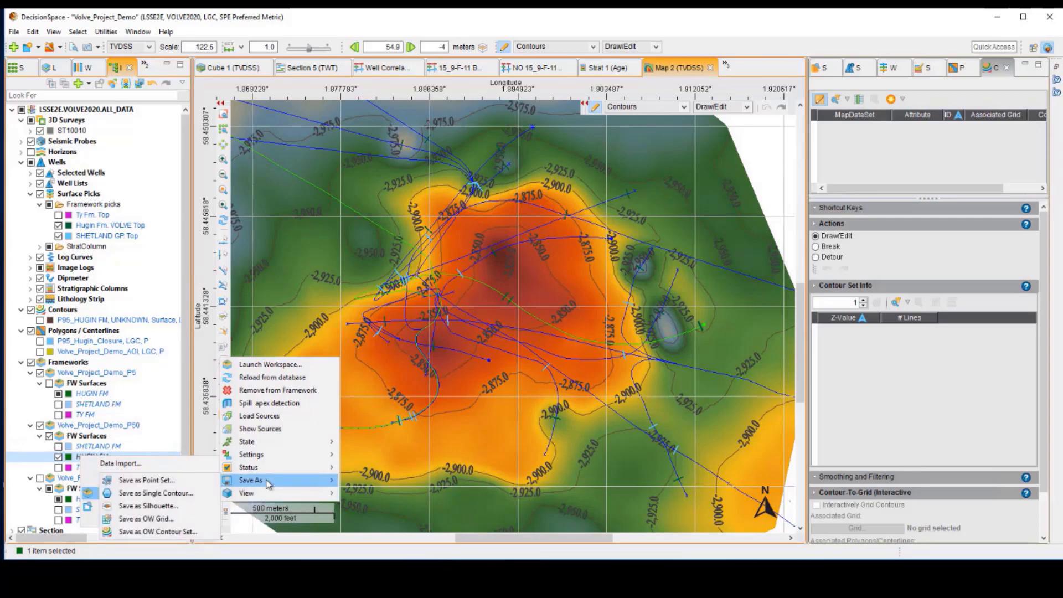
pyautogui.click(166, 532)
pyautogui.click(193, 98)
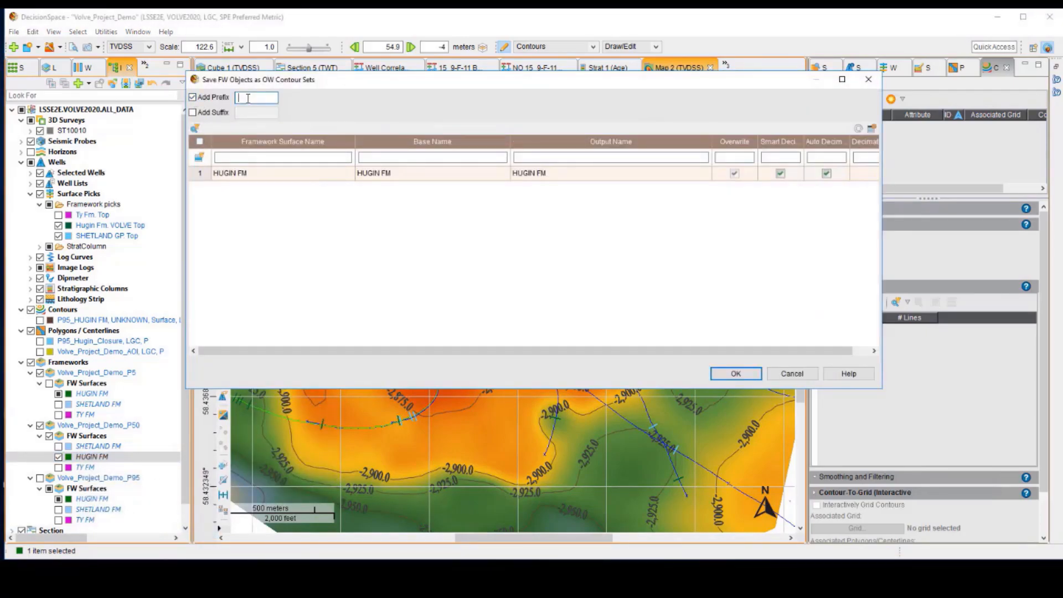
pyautogui.write('P50_')
pyautogui.click(736, 374)
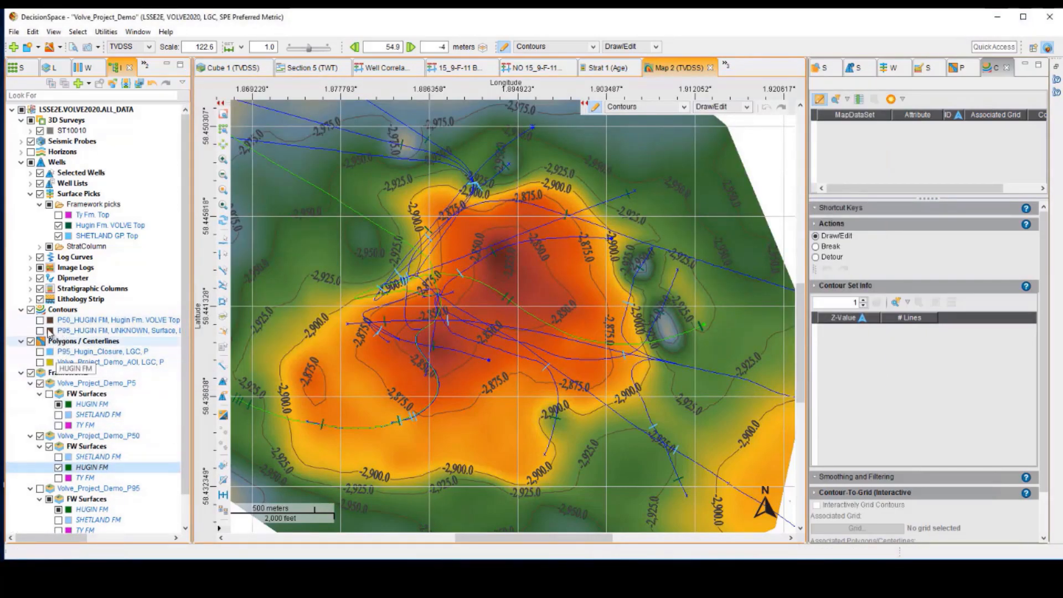
pyautogui.click(40, 320)
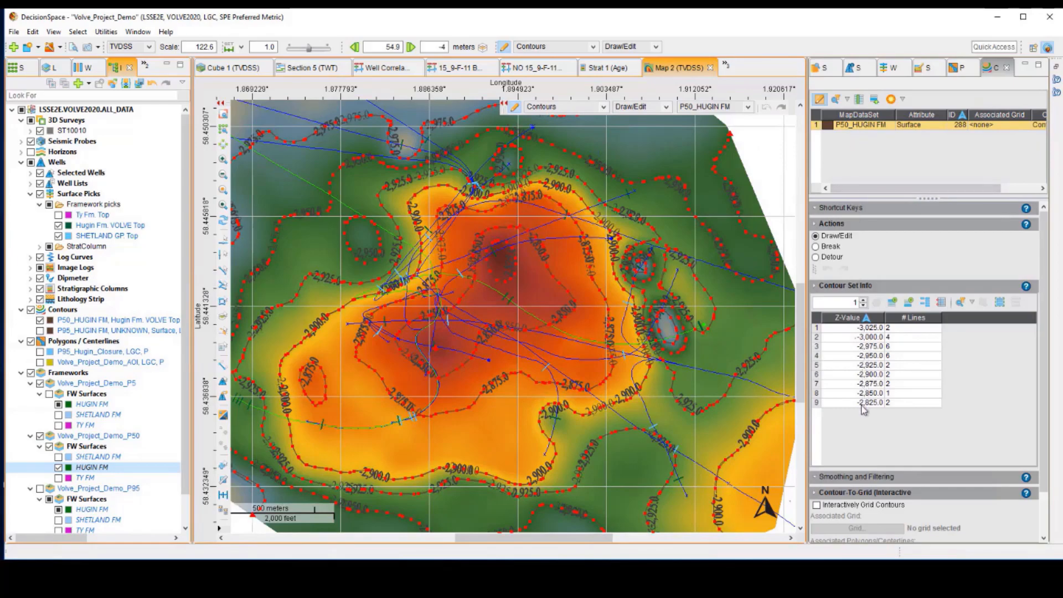
# Save the small closed -2,875 contour in the southwest as an OpenWorks mapping polygon named P50_Hugin_Closure and display it
pyautogui.rightClick(325, 376)
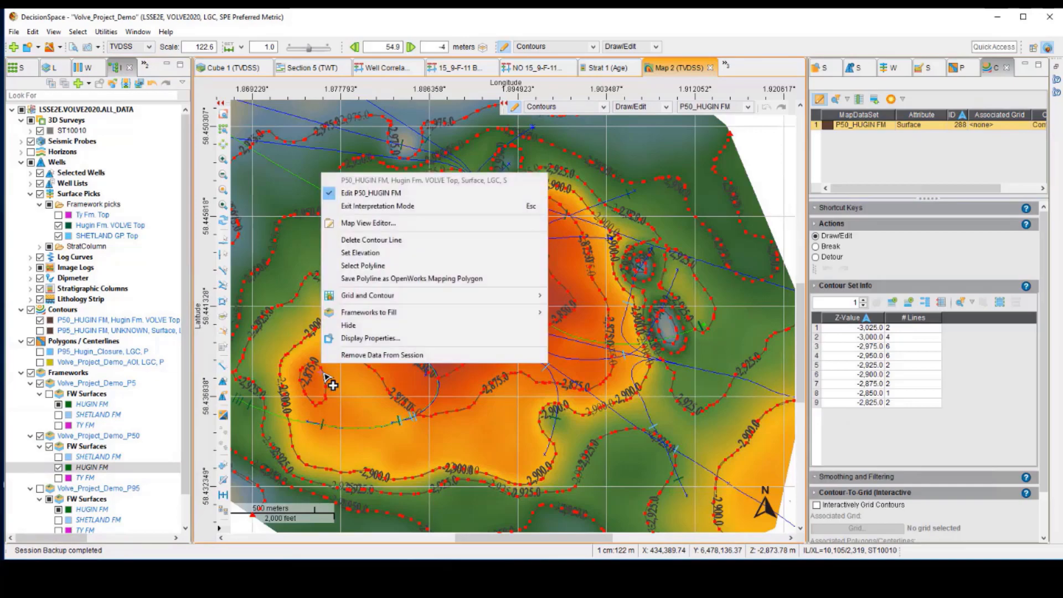
pyautogui.click(400, 280)
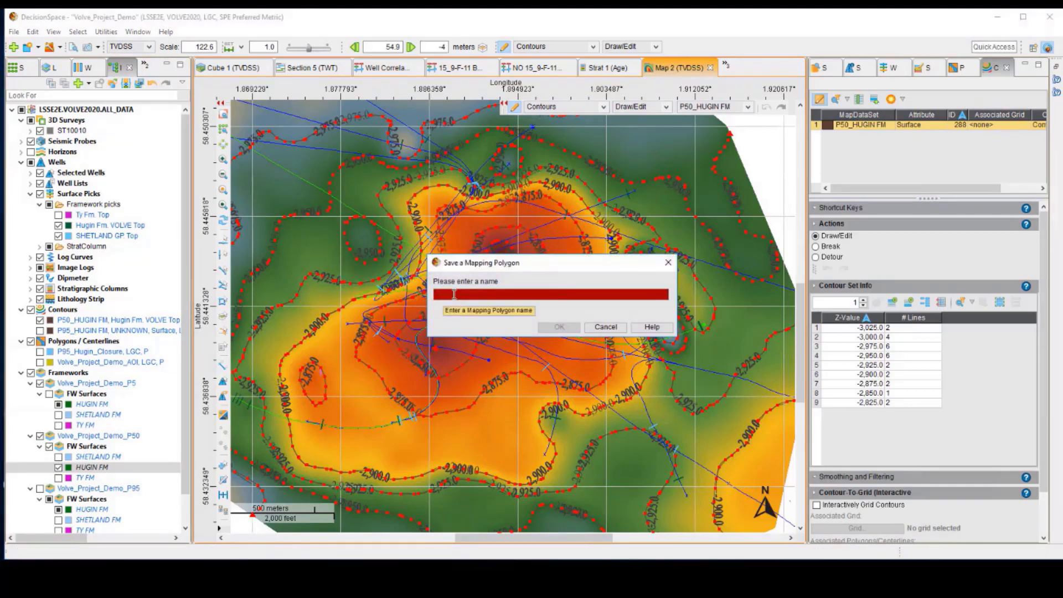
pyautogui.write('P50')
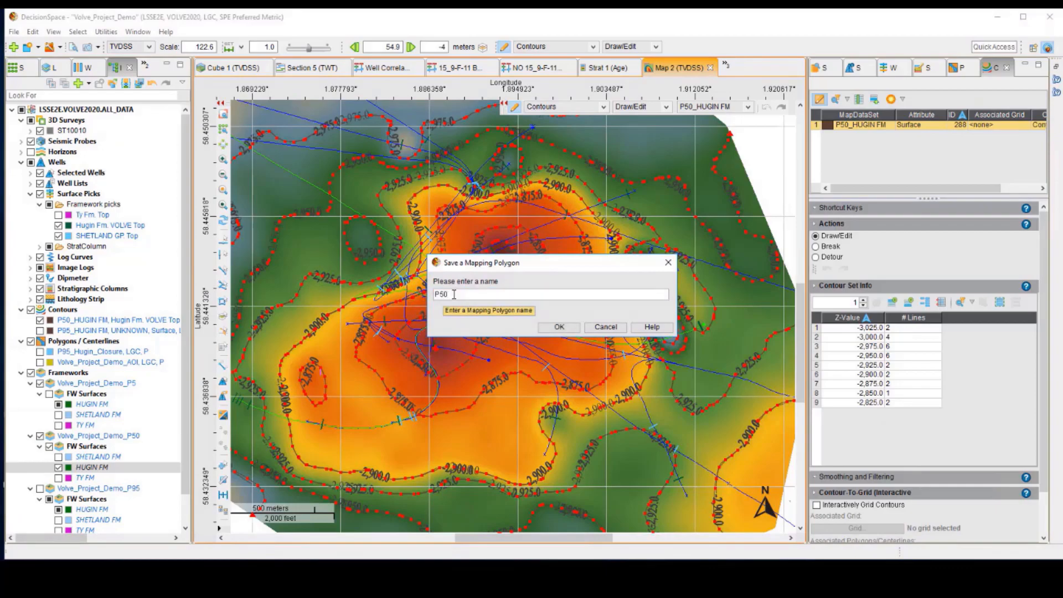
pyautogui.press('BackSpace')
pyautogui.press('BackSpace')
pyautogui.press('BackSpace')
pyautogui.write('P50_Hugin')
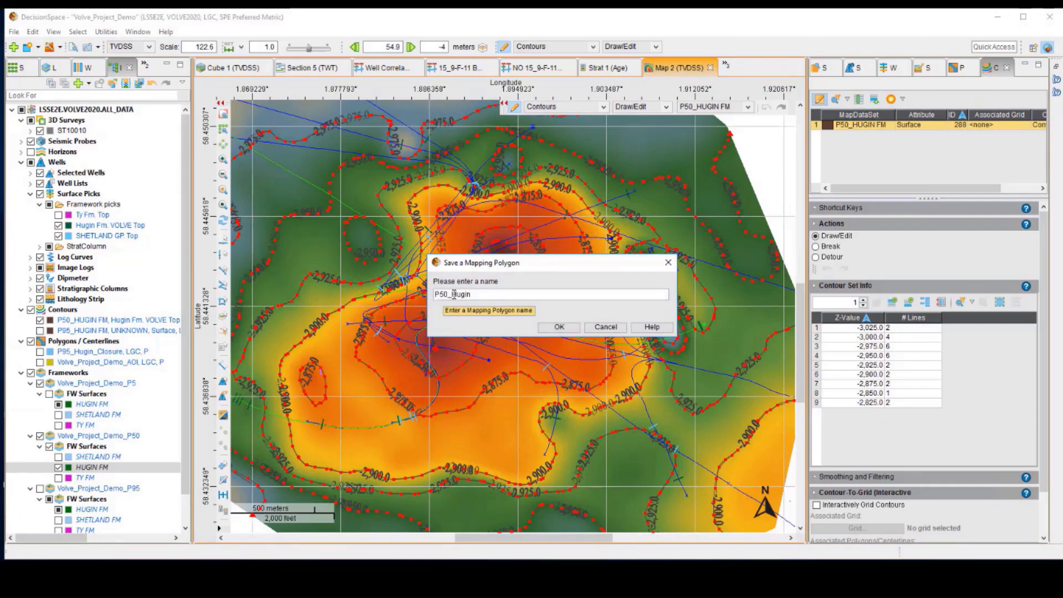
pyautogui.write('_Closure')
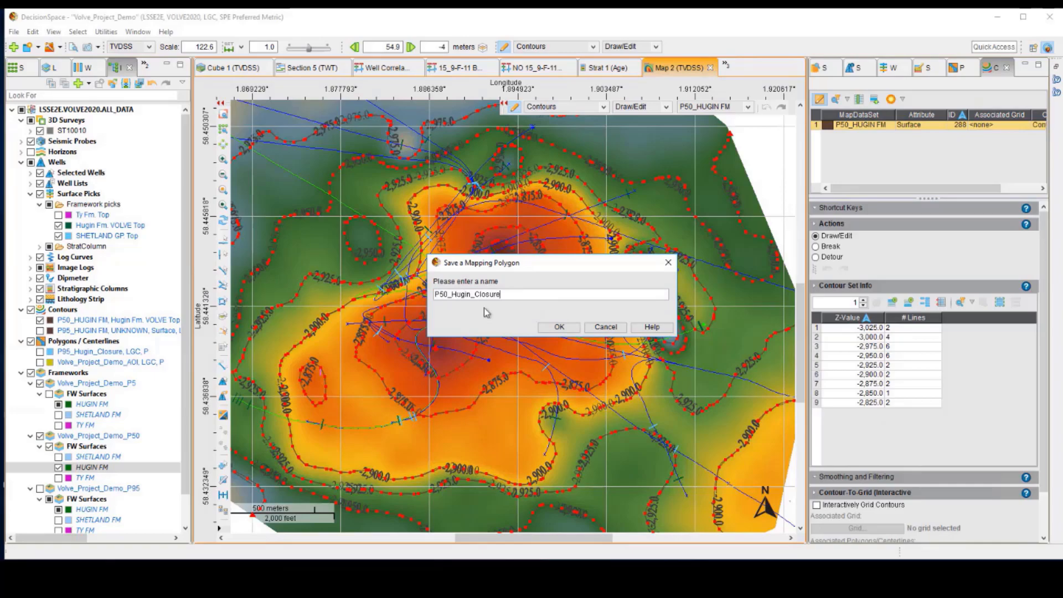
pyautogui.click(559, 327)
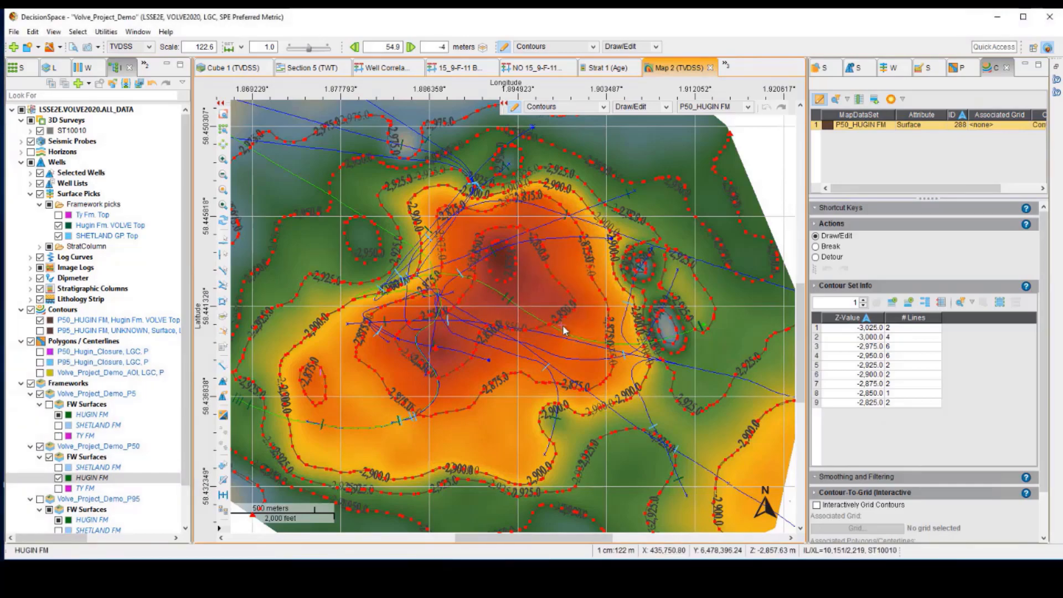
pyautogui.click(40, 352)
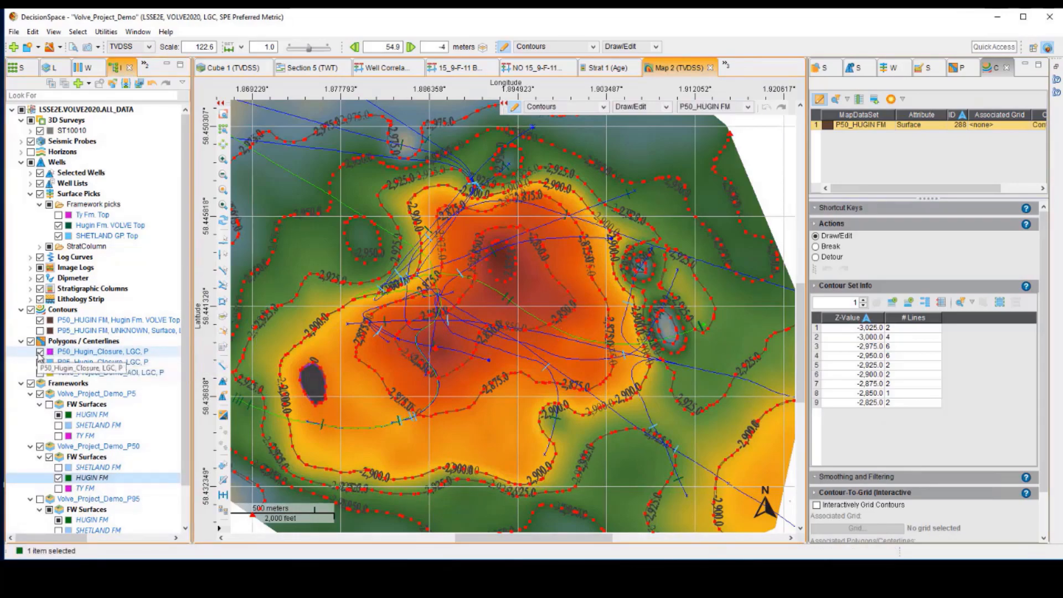
# Hide the P50_Hugin_Closure polygon and briefly display P95_Hugin_Closure on the map to compare the two closures
pyautogui.click(40, 352)
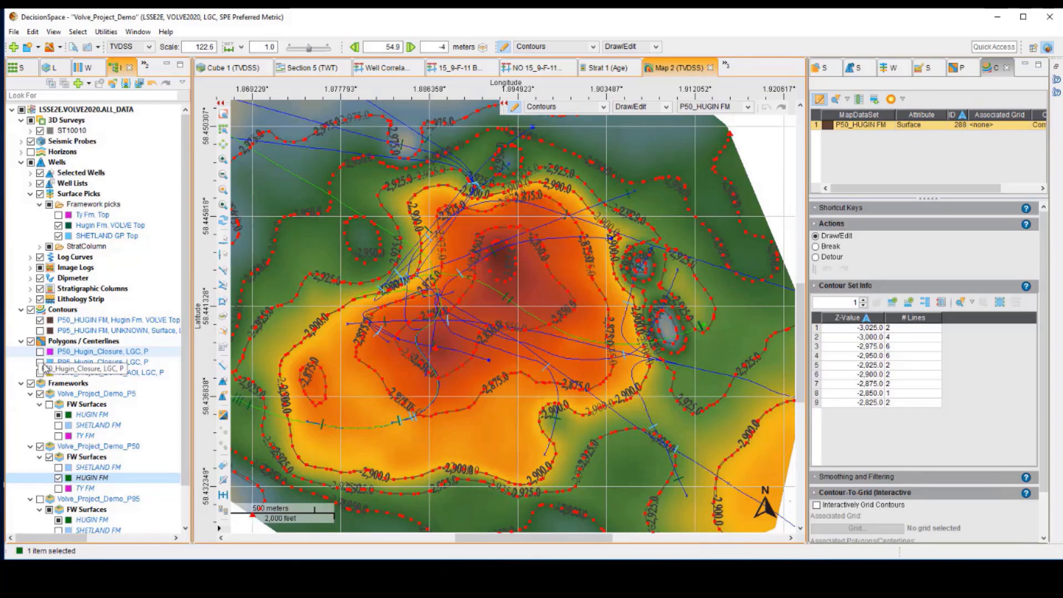
pyautogui.click(40, 362)
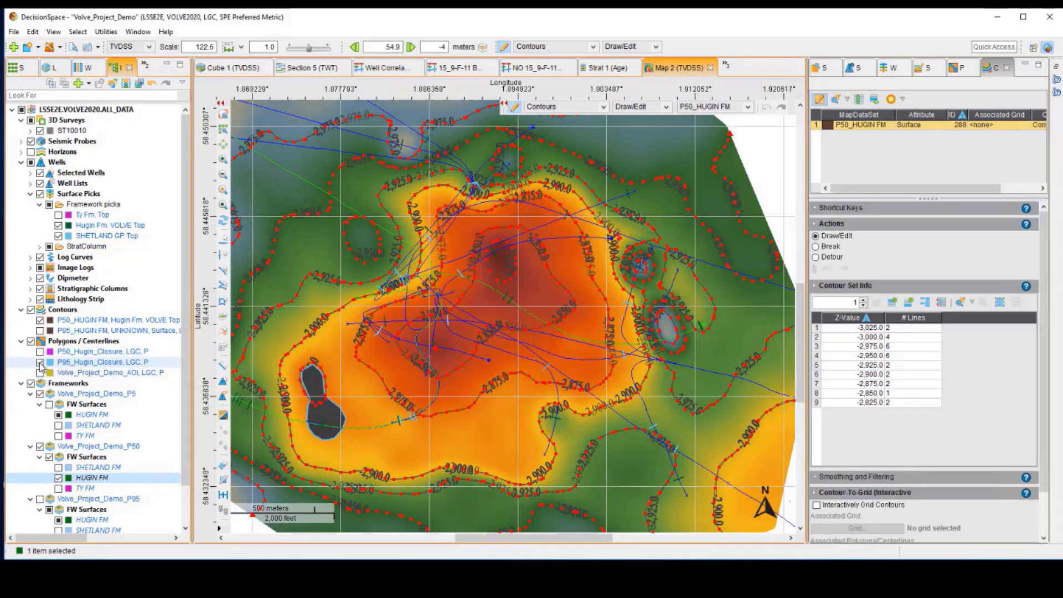
pyautogui.click(40, 363)
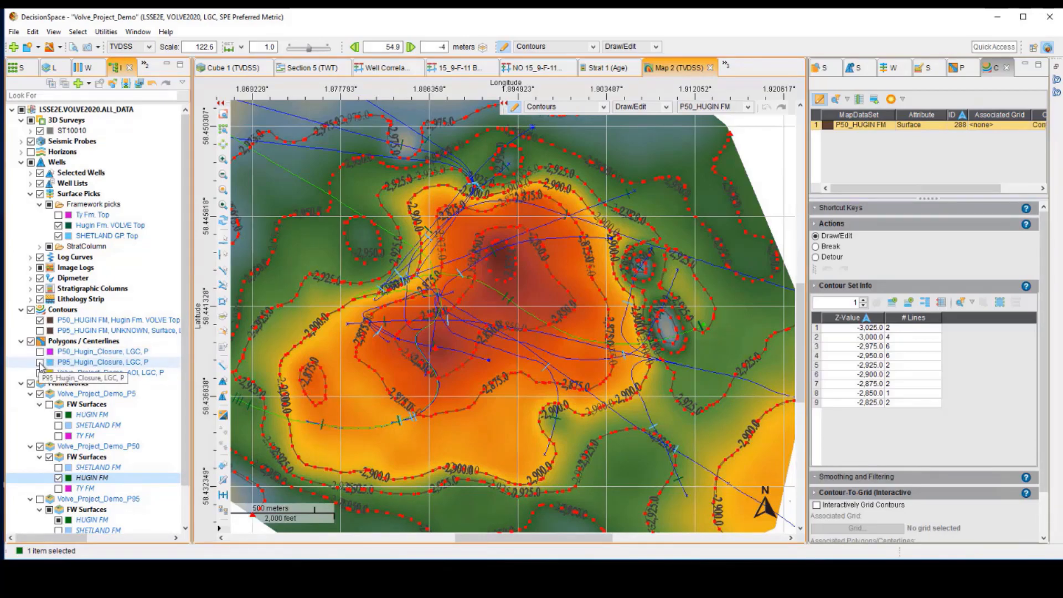
# Set the Volve_Project_Demo_P50 framework's volume of interest to the P50_Hugin_Closure polygon and run the framework with compartments enabled
pyautogui.rightClick(106, 447)
pyautogui.moveTo(189, 483)
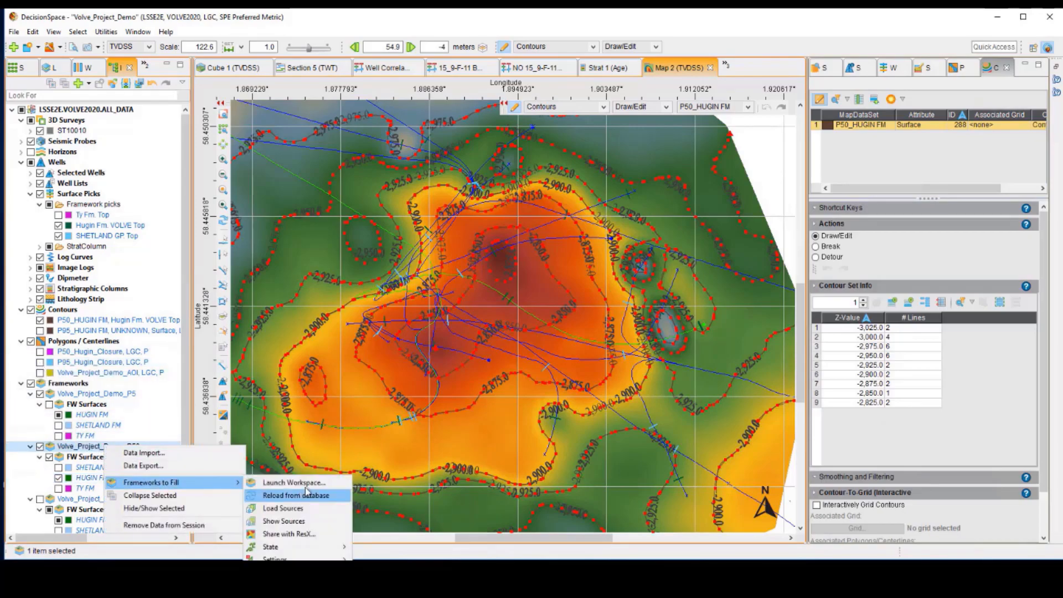
pyautogui.click(310, 483)
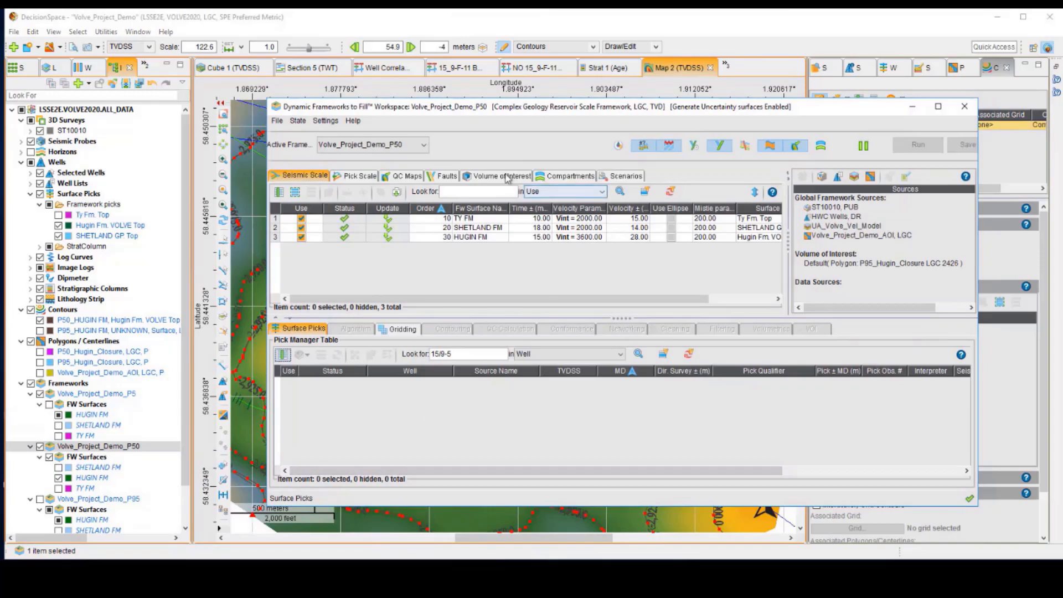
pyautogui.click(507, 176)
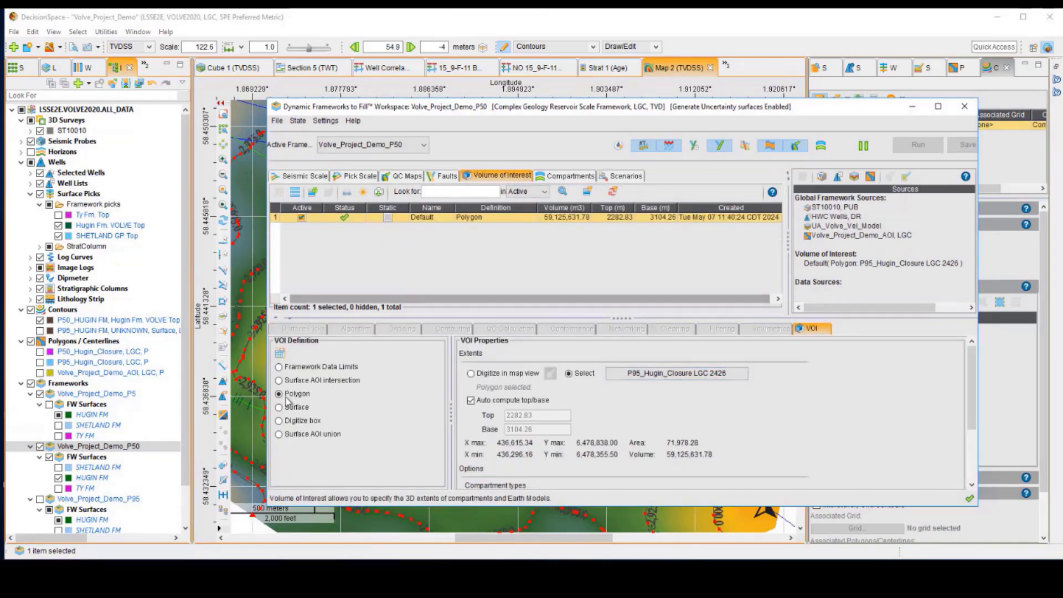
pyautogui.click(651, 375)
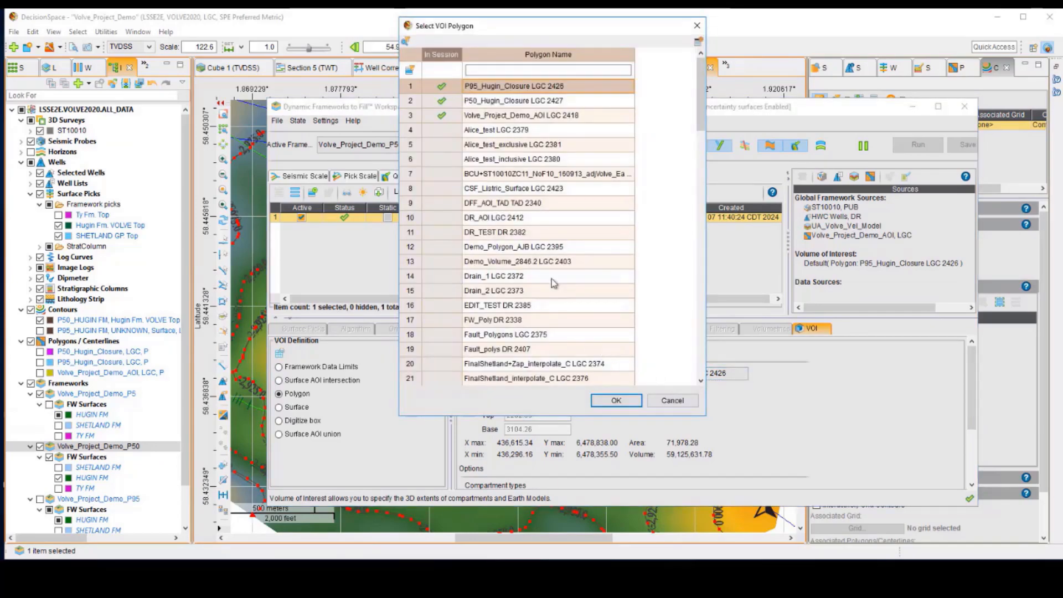
pyautogui.click(615, 401)
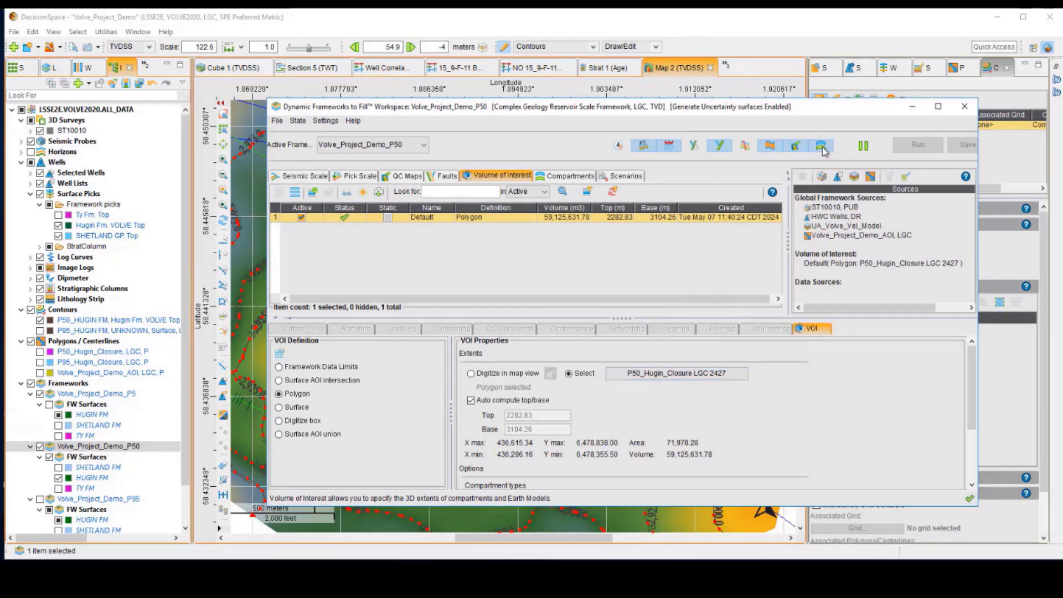
pyautogui.click(919, 145)
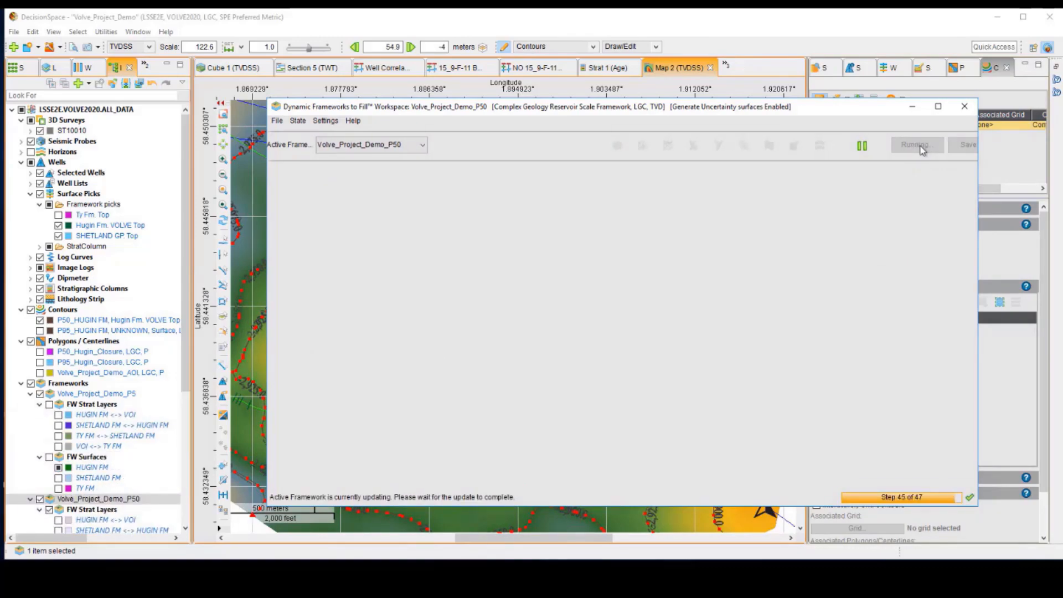
# Check the gross rock volume of the P50 HUGIN FM <-> VOI compartment, and minimize the framework workspace
pyautogui.click(566, 180)
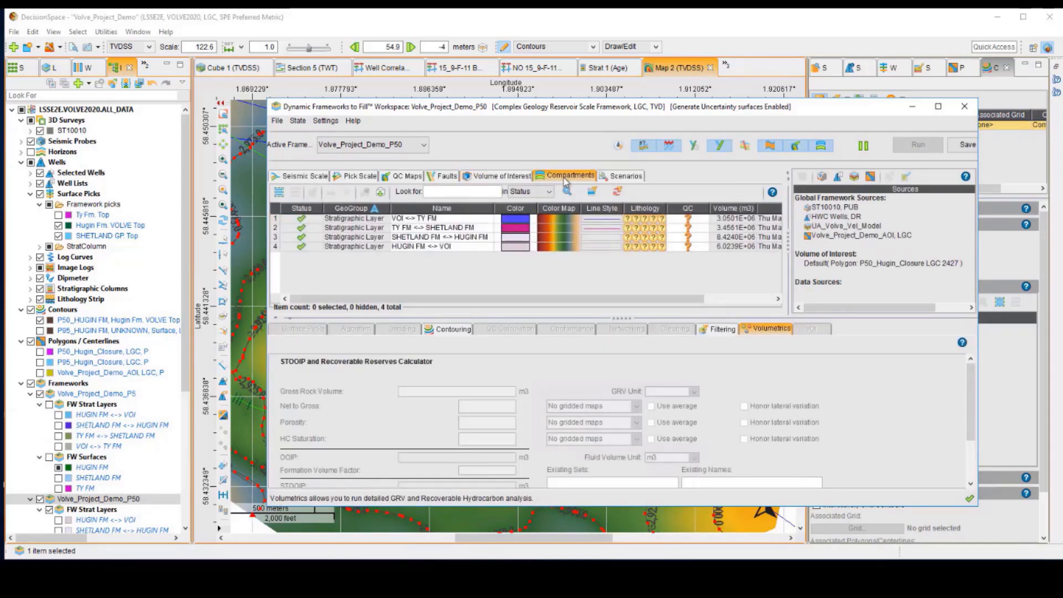
pyautogui.click(275, 247)
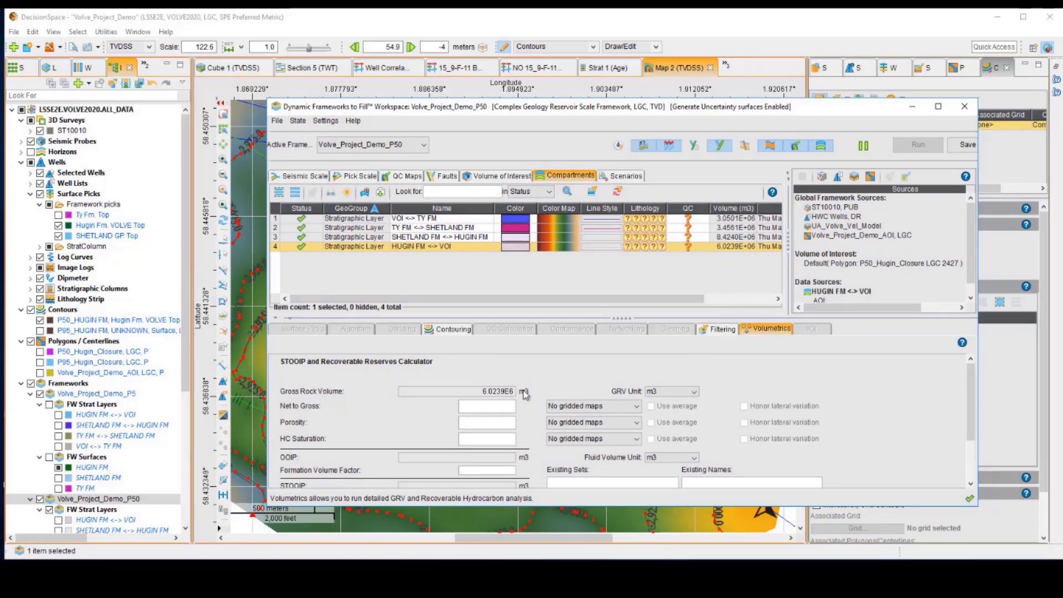
pyautogui.click(912, 106)
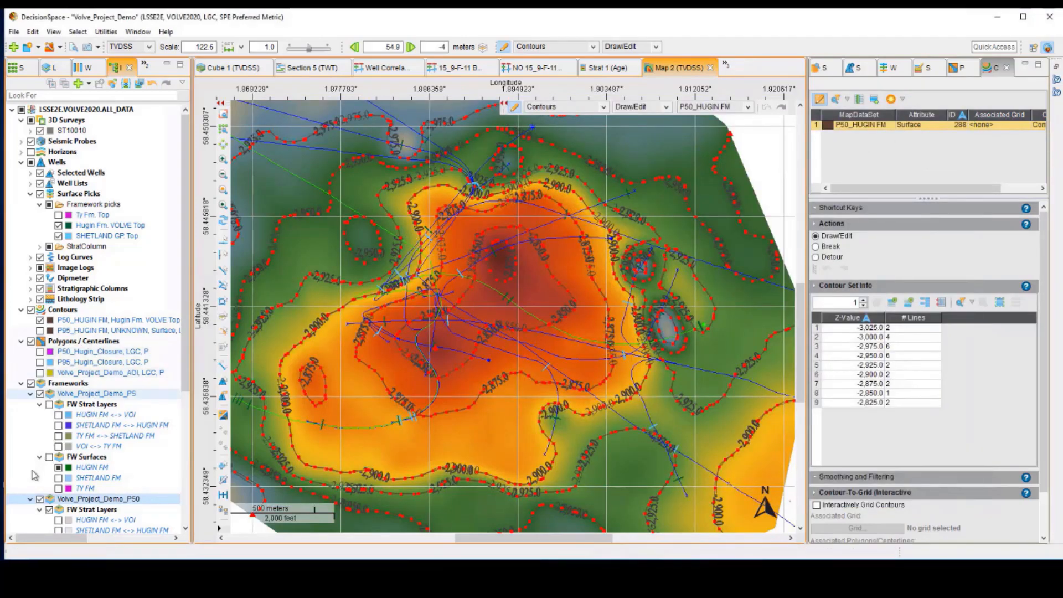
# Temporarily display the P50 HUGIN FM <-> VOI stratigraphic layer on Map 2 to inspect its extent
pyautogui.scroll(-4, 44, 476)
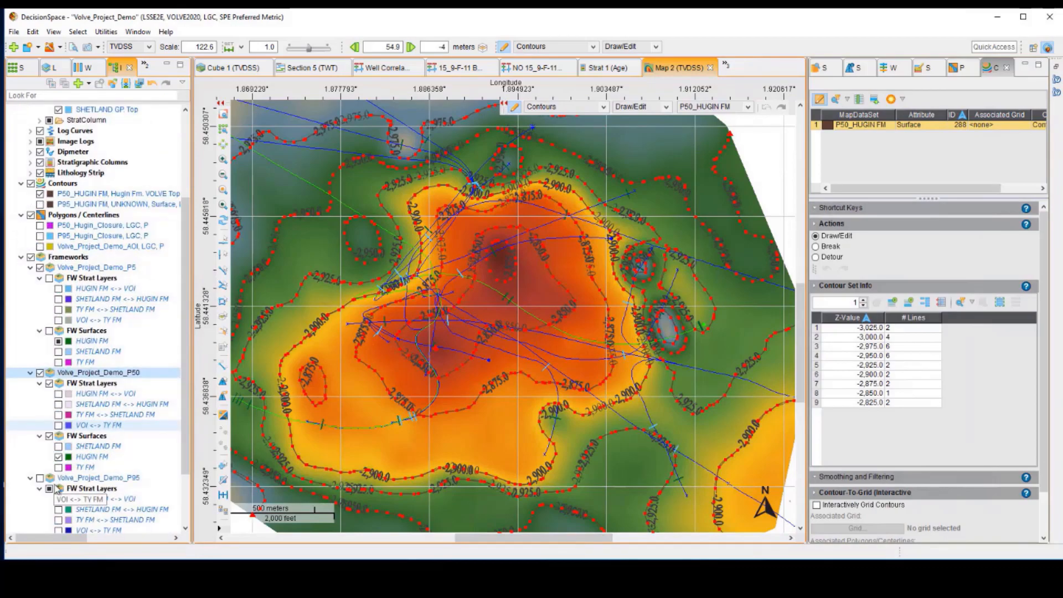
pyautogui.click(58, 395)
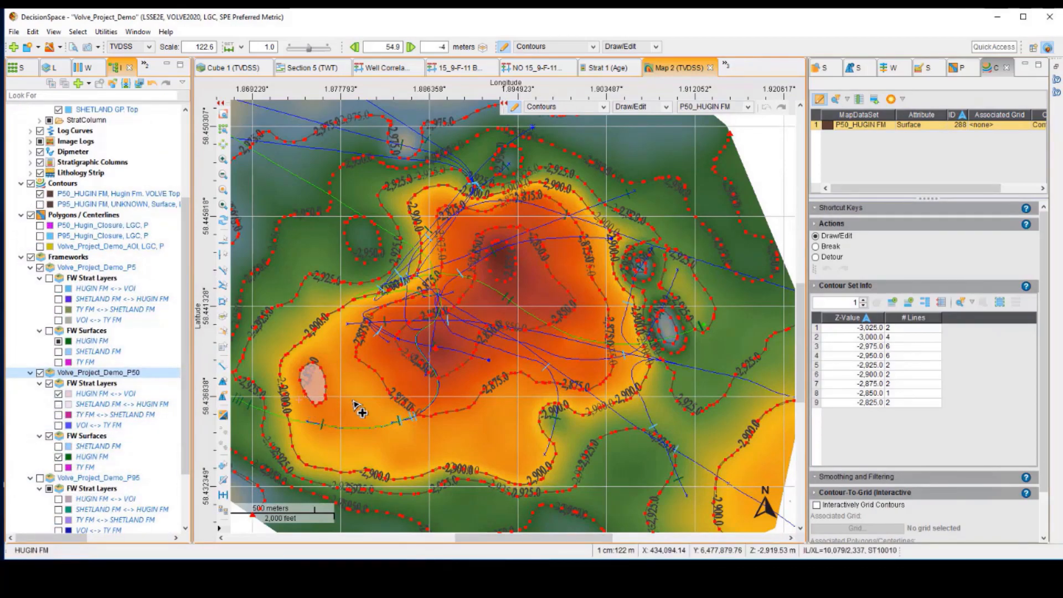
pyautogui.click(59, 394)
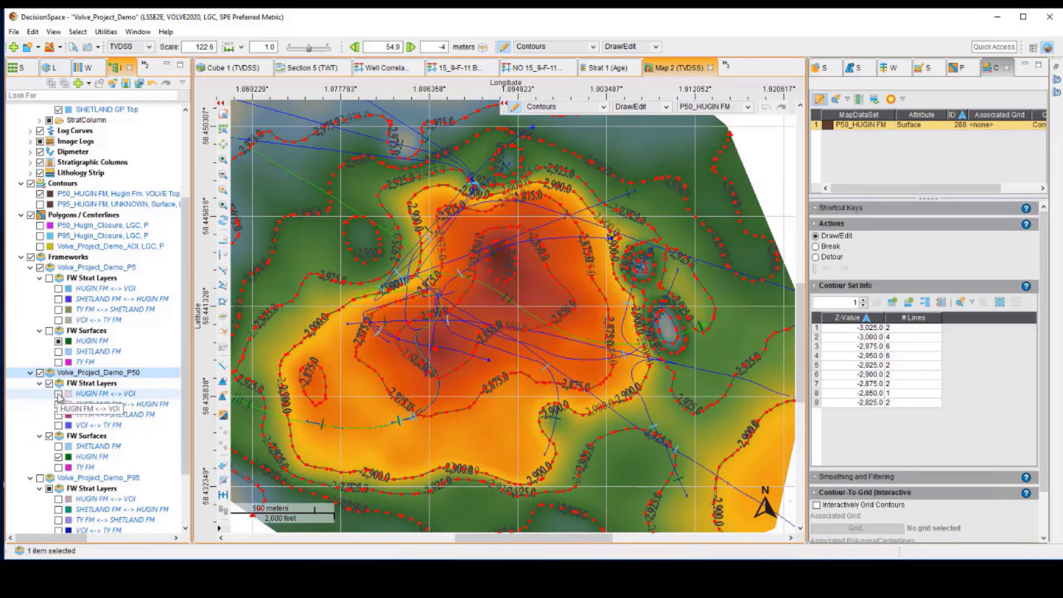